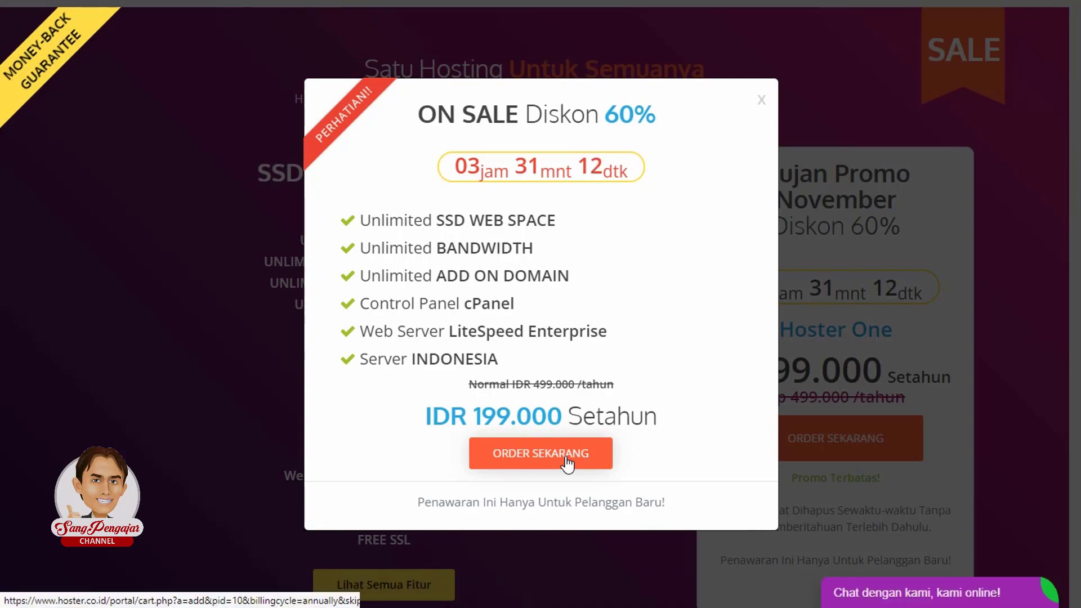
Step: Order the discounted hosting plan and choose to use an existing domain with updated nameservers
left_click(567, 464)
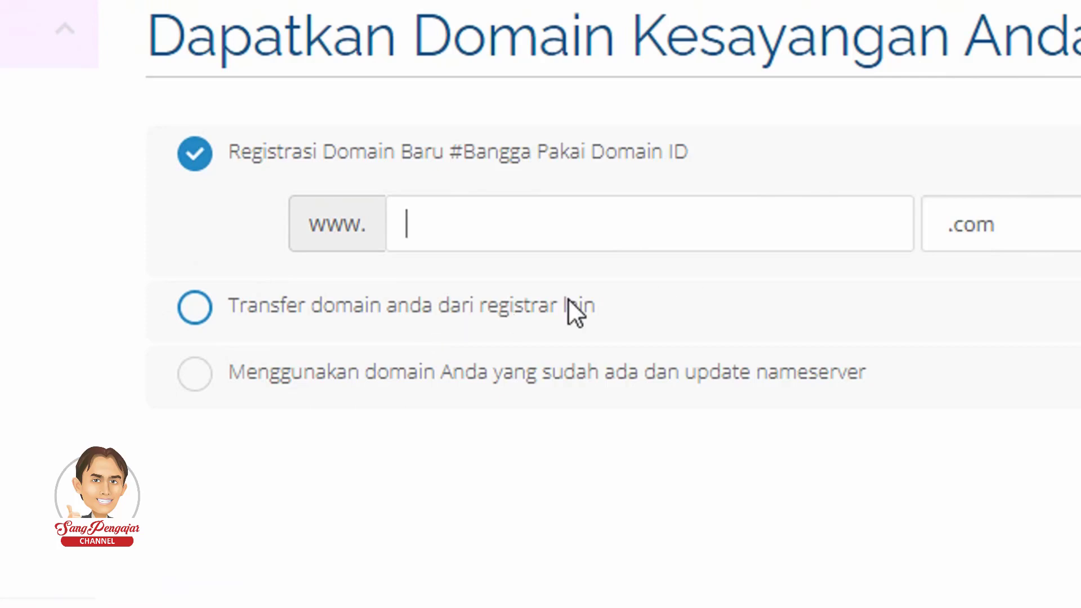
left_click(271, 374)
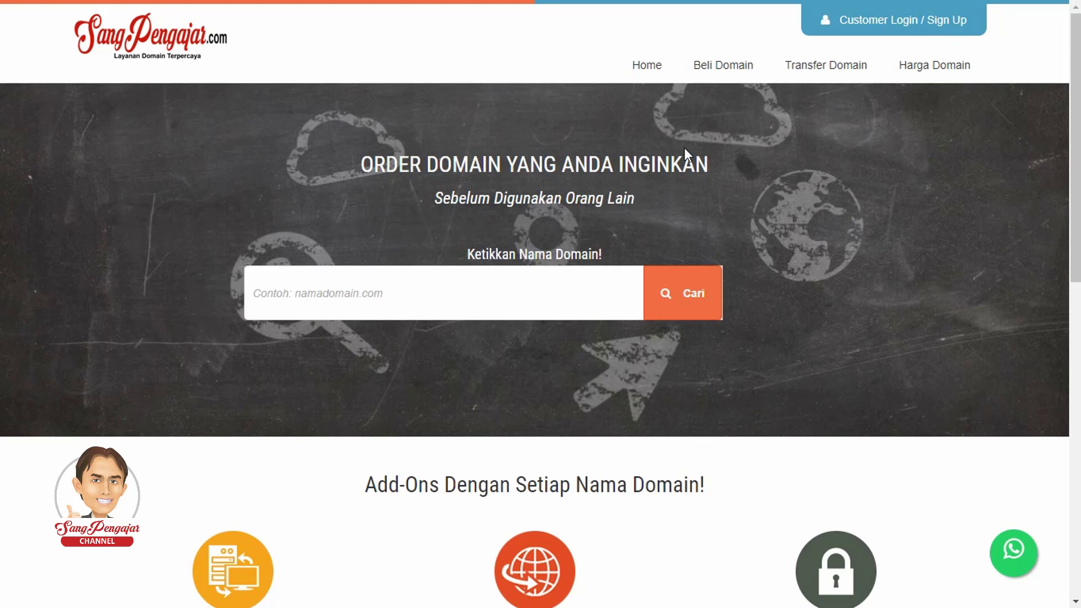
Step: Search SangPengajar.com for smpsukamaju.sch.id and confirm it is available at IDR 60,000
left_click(383, 290)
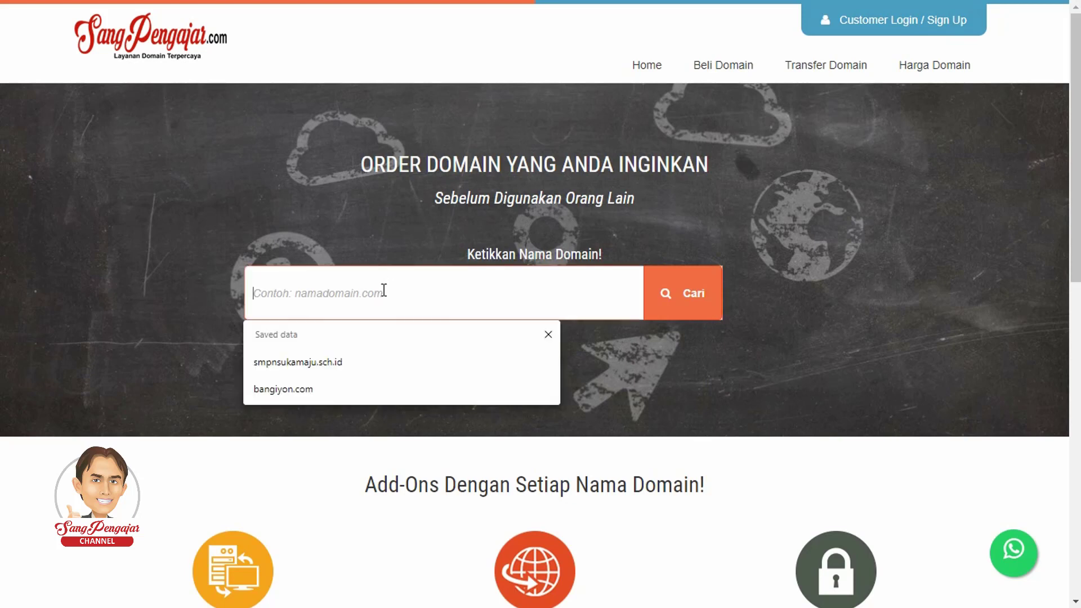
type("sm")
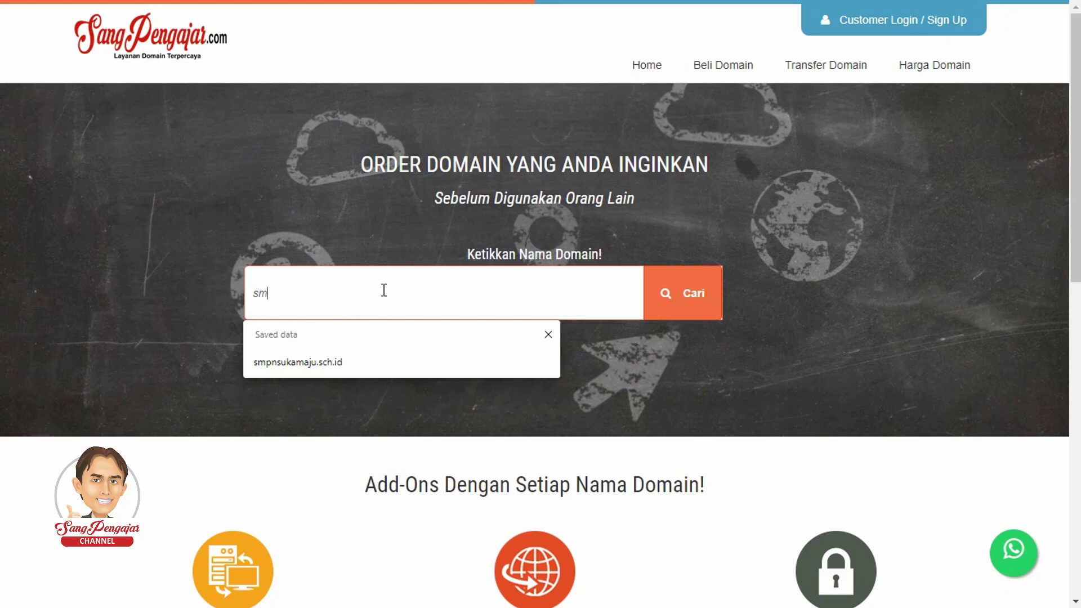
type("psuka")
type("maju")
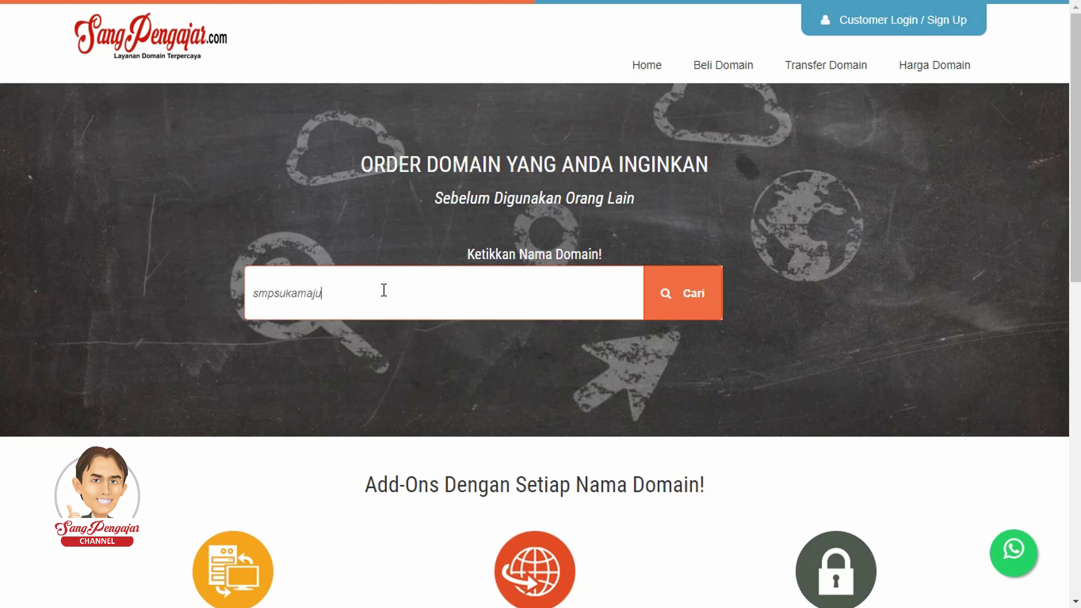
type(".sch.id")
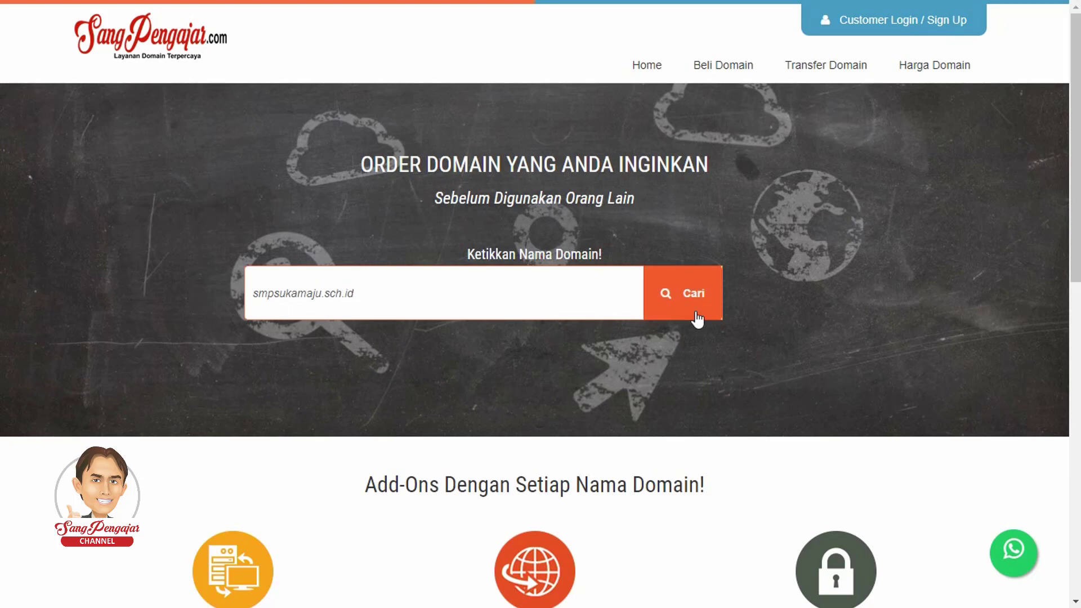
left_click(695, 289)
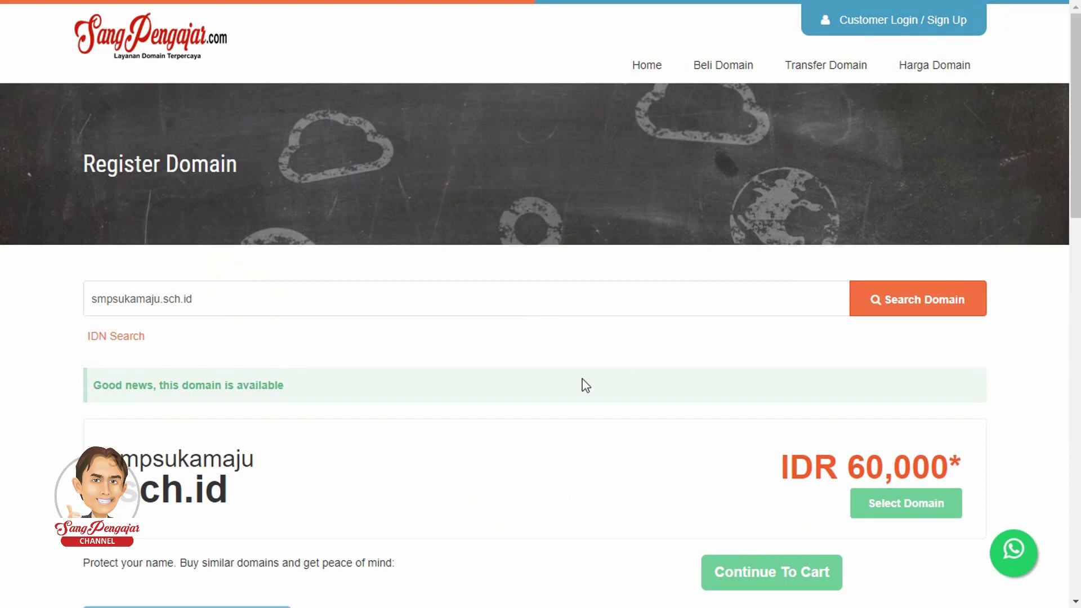
scroll(495, 420, "down", 2)
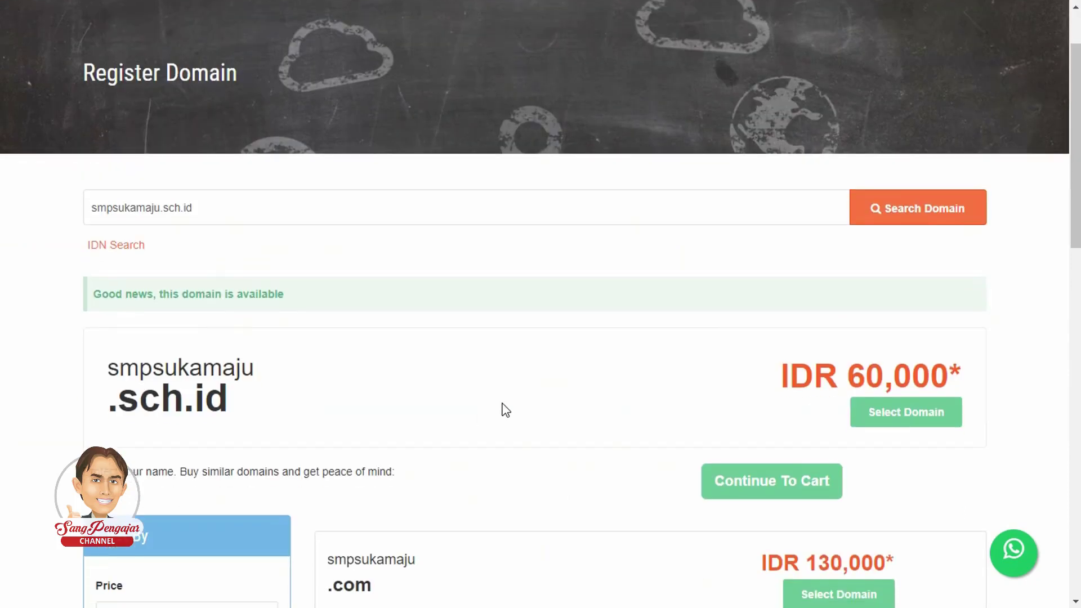
scroll(506, 410, "up", 2)
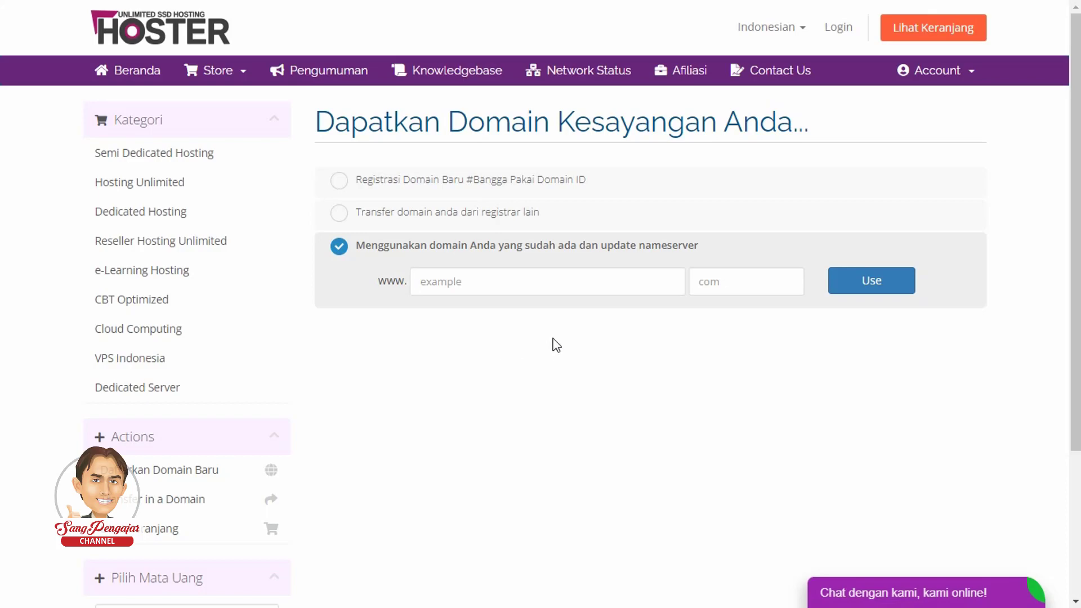
Step: Enter smpsukamaju with the sch.id extension as the order's existing domain and confirm it
left_click(465, 282)
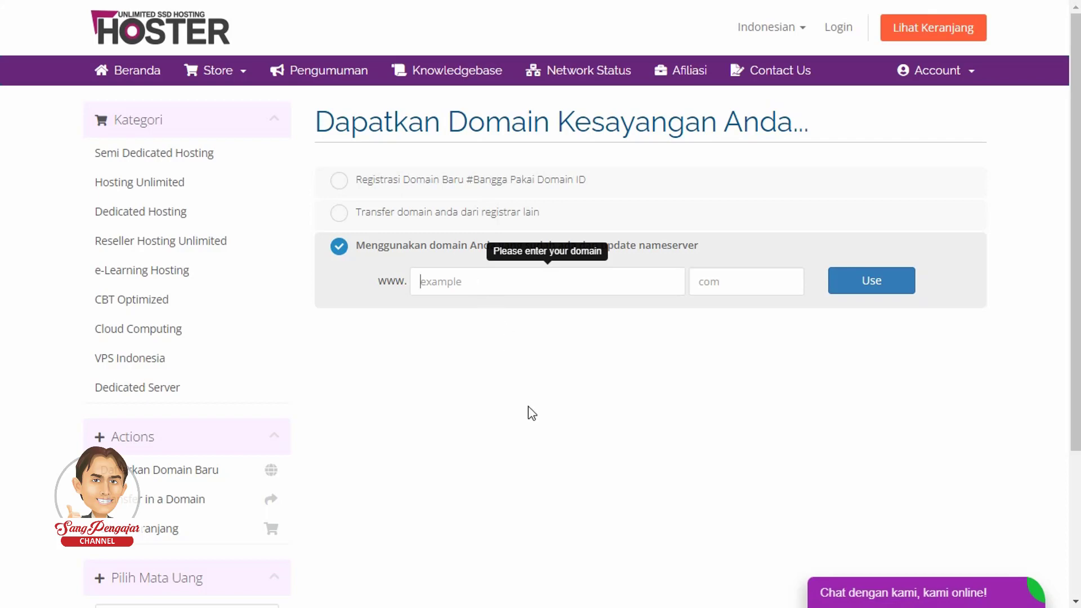
type("smpsukamaju")
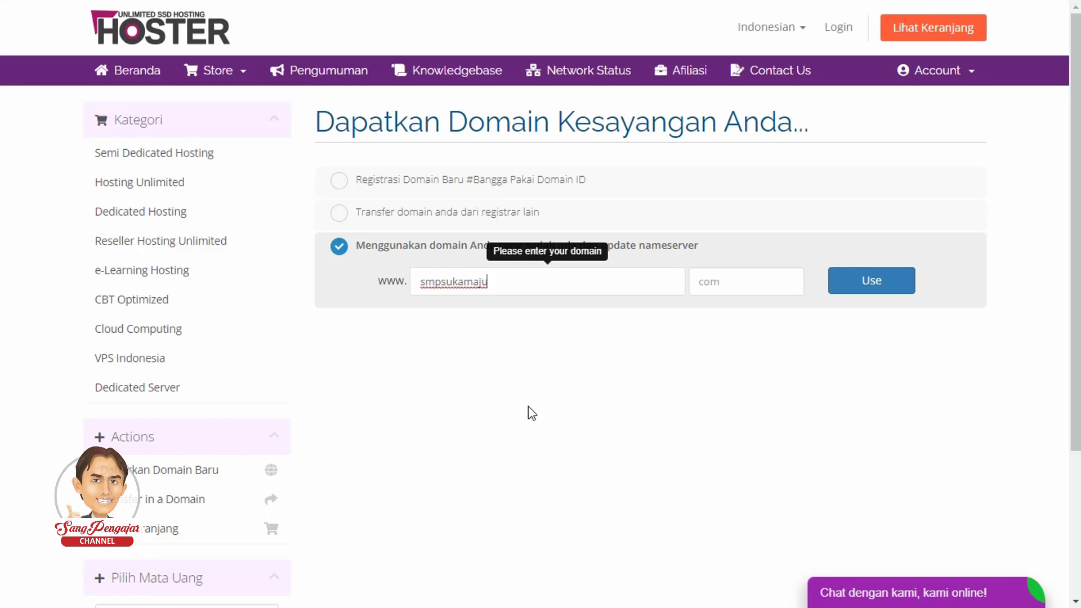
left_click(771, 284)
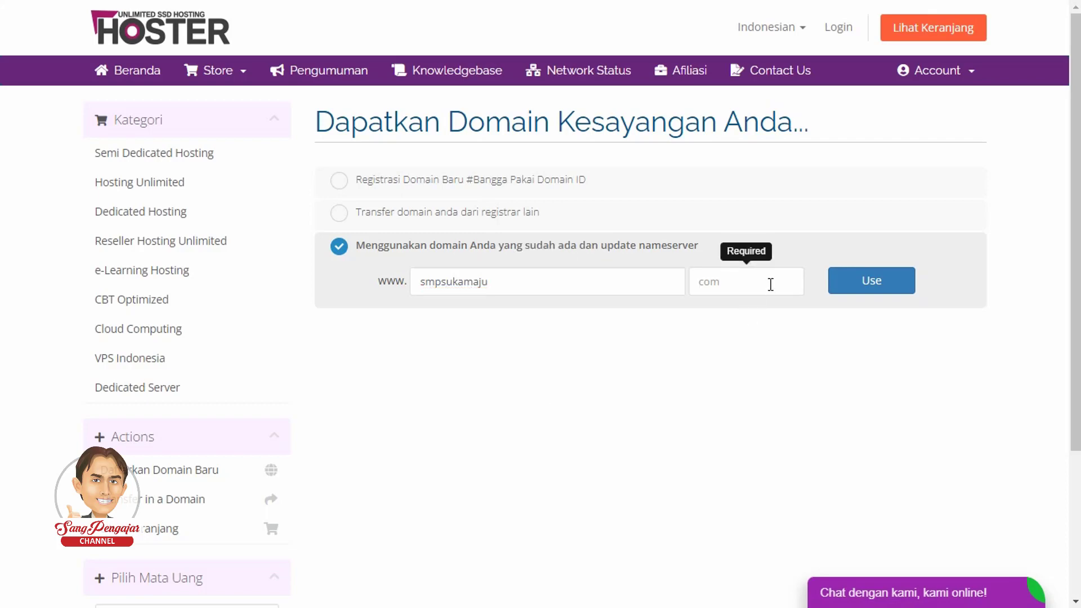
type(".s")
key("BackSpace")
key("BackSpace")
type("sch.id")
left_click(888, 292)
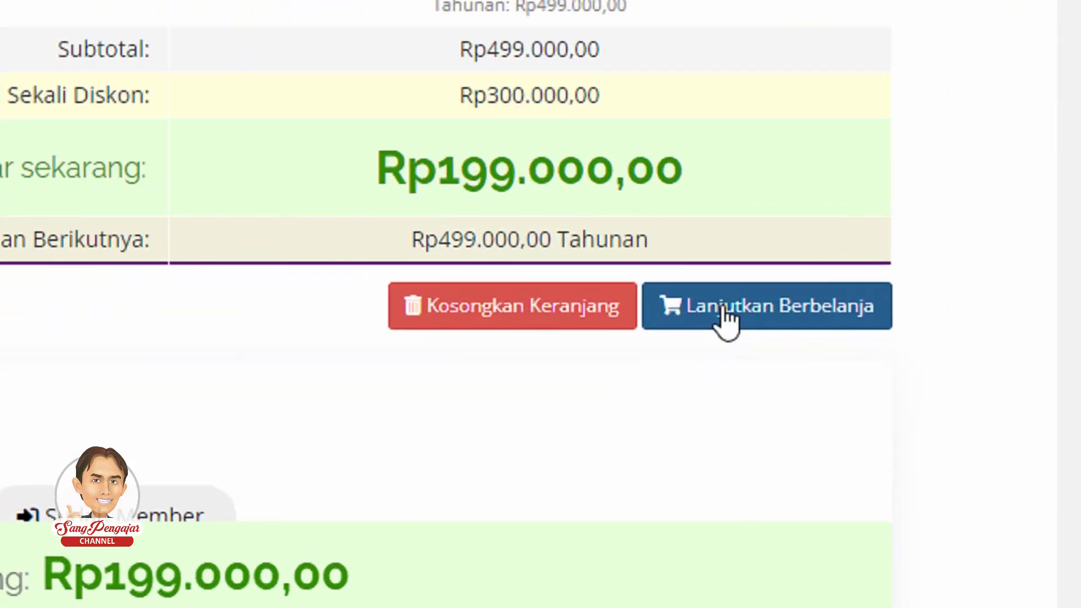
Step: Review the HOSTERONE order summary at Rp199.000,00 and the Rincian Anda sign-up form
scroll(903, 404, "down", 2)
scroll(903, 390, "down", 2)
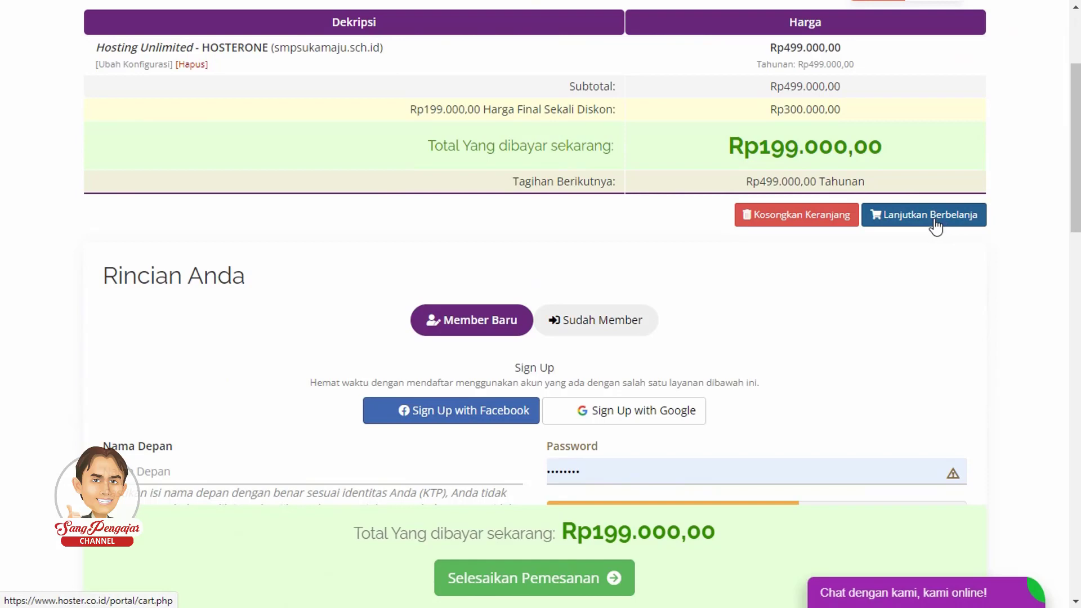
scroll(845, 259, "up", 2)
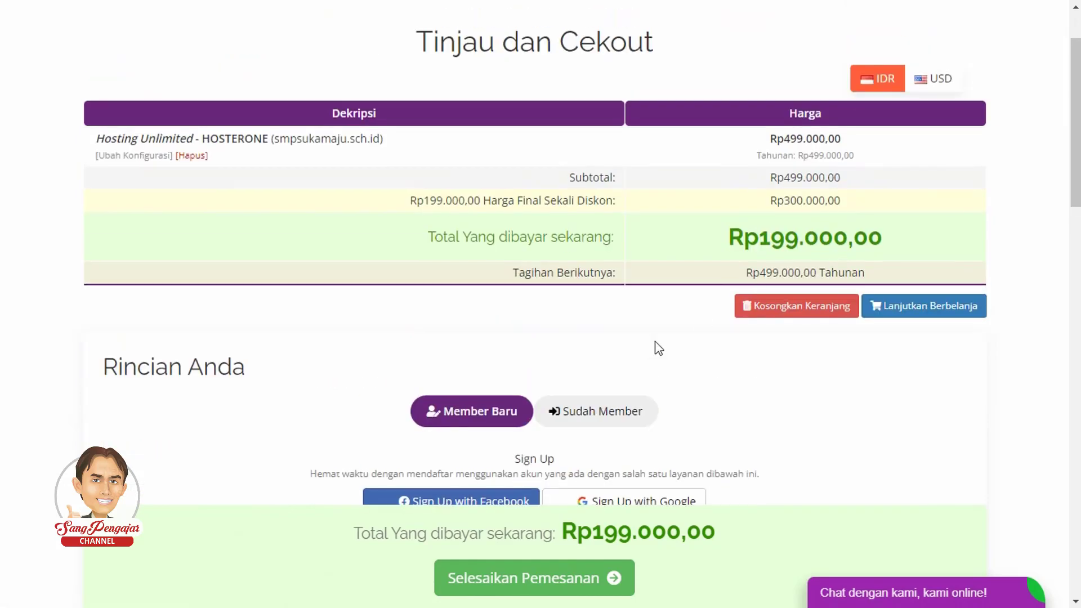
scroll(647, 350, "down", 3)
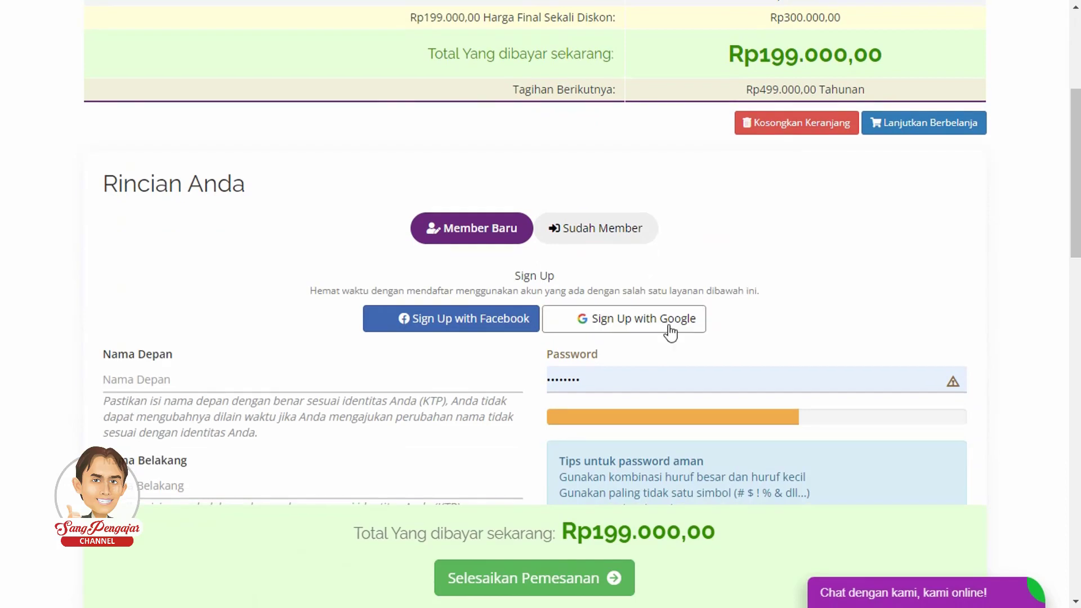
scroll(668, 331, "down", 3)
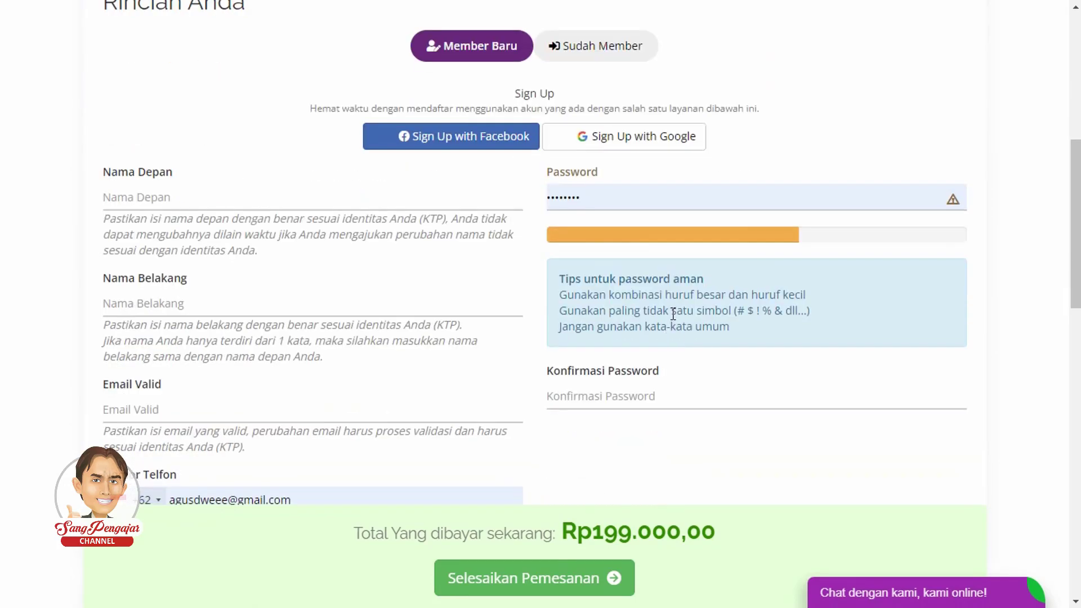
scroll(683, 299, "down", 3)
scroll(684, 300, "up", 4)
scroll(688, 293, "up", 5)
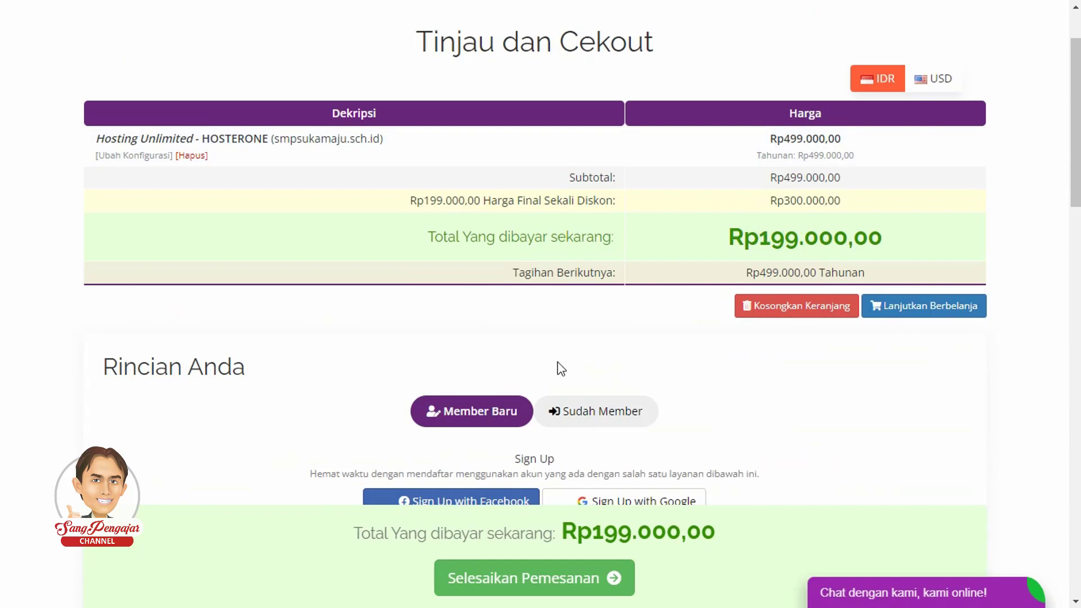
scroll(591, 362, "down", 2)
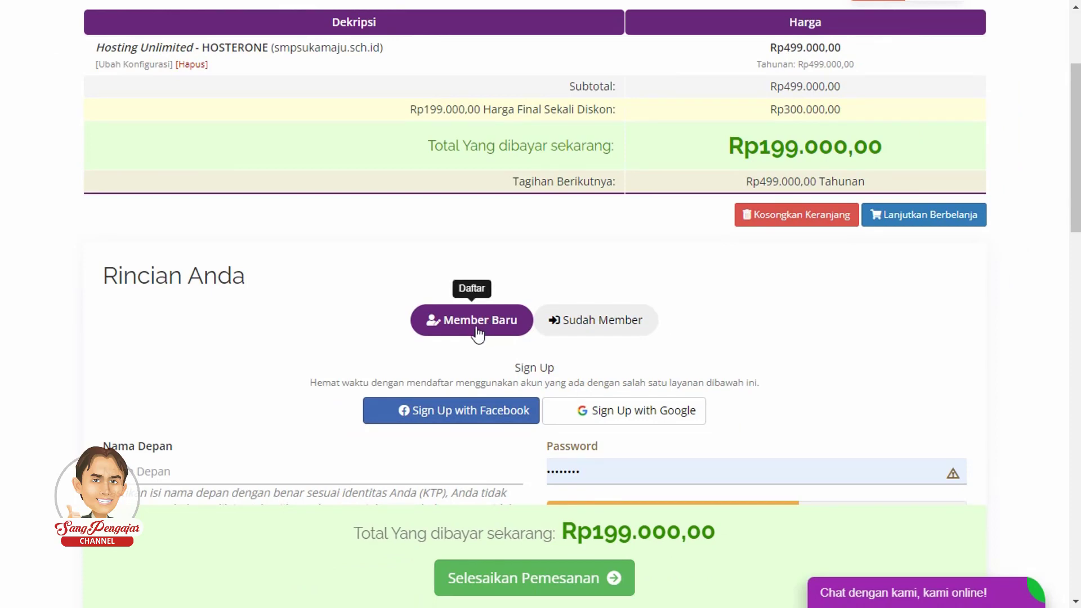
scroll(503, 339, "down", 2)
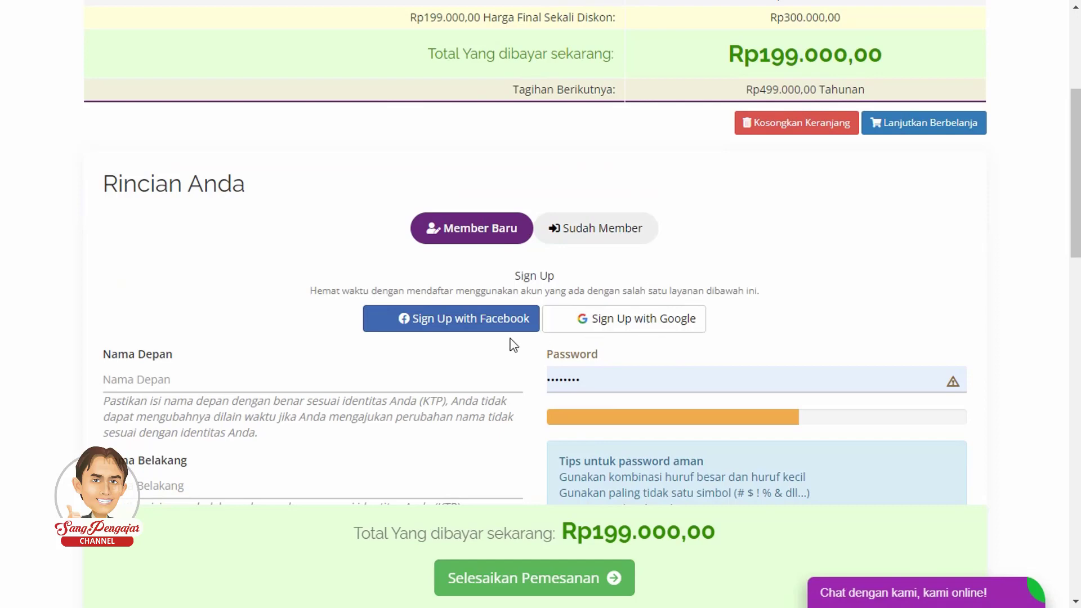
scroll(512, 343, "down", 4)
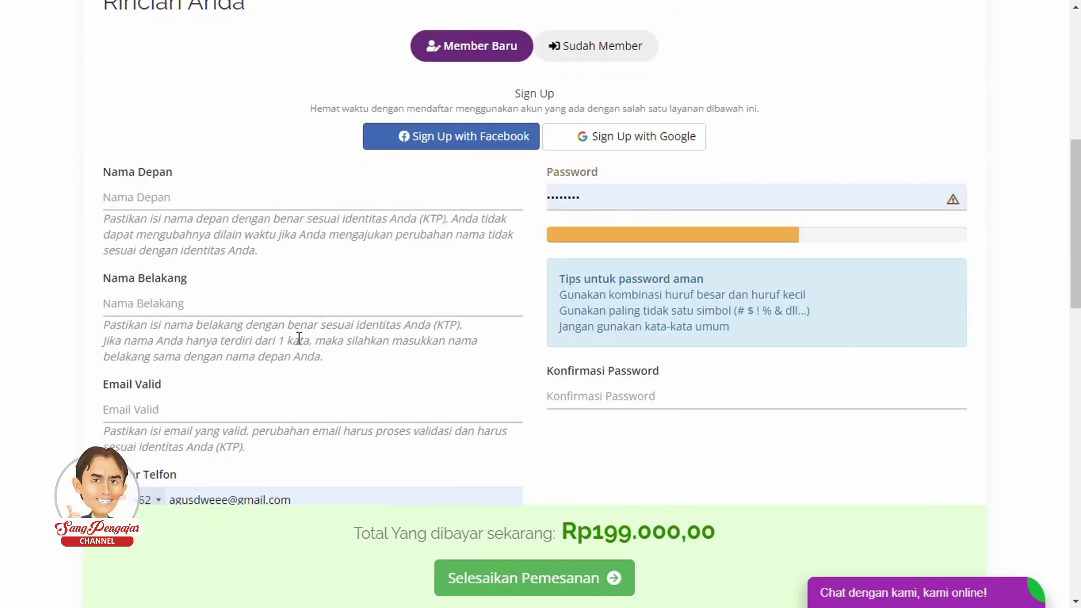
scroll(304, 337, "down", 2)
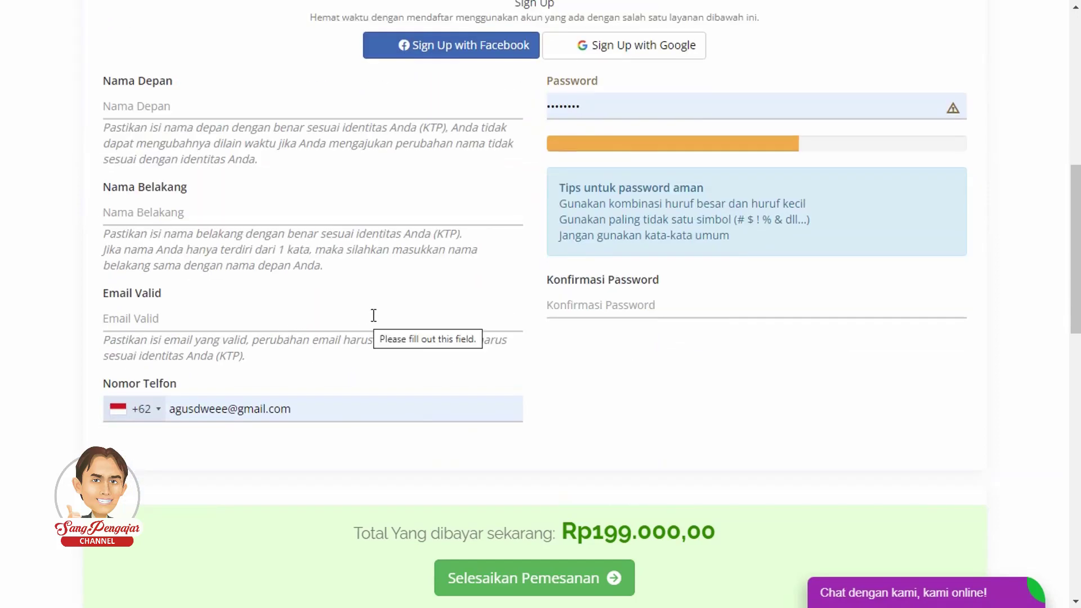
scroll(358, 355, "up", 4)
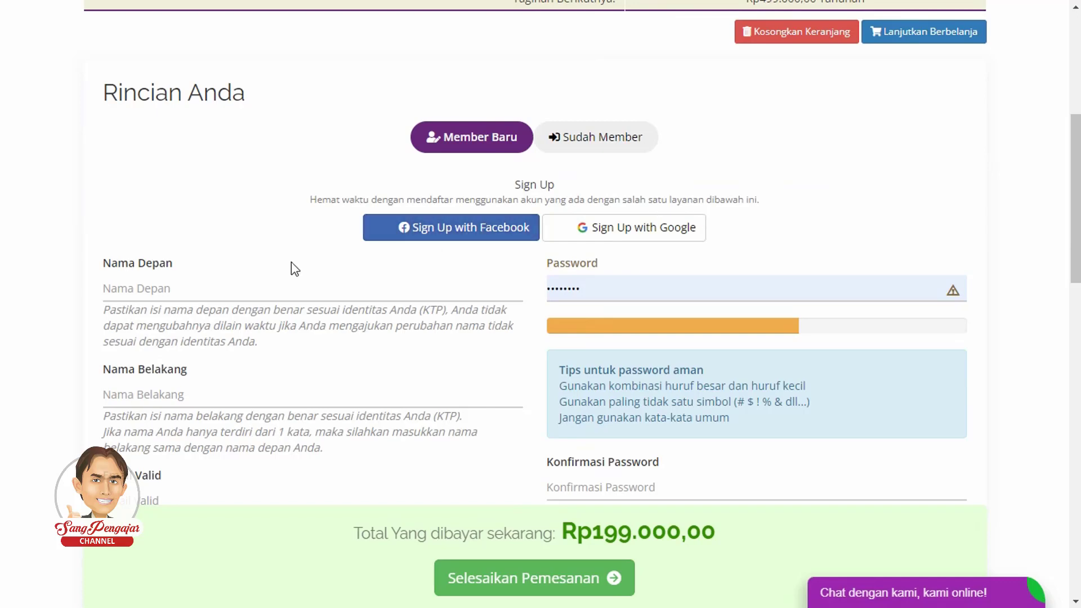
Step: Fill in the new member's first and last name
left_click(179, 290)
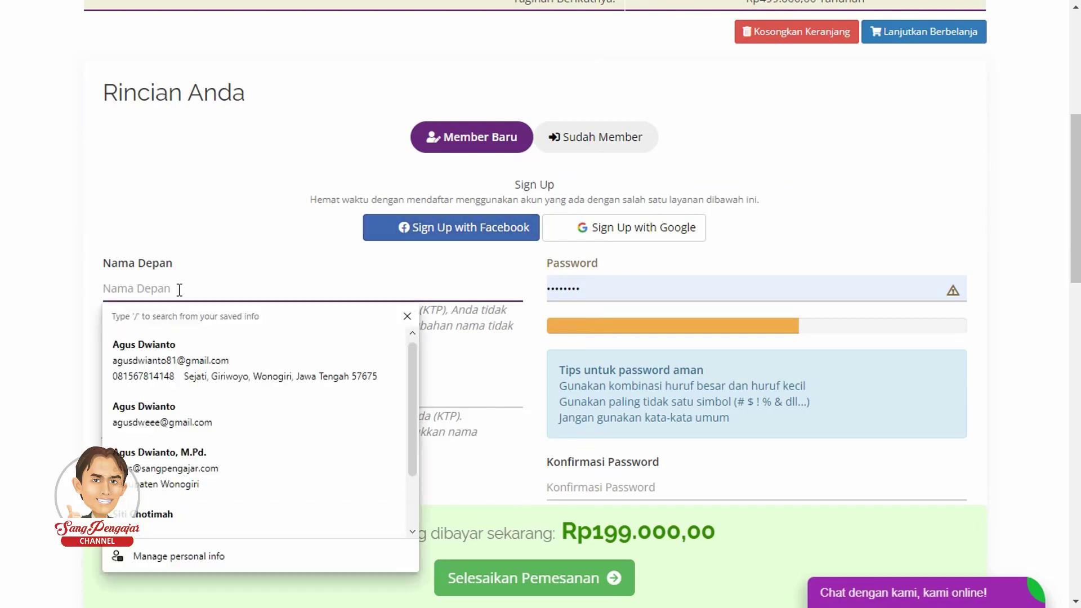
left_click(148, 254)
left_click(184, 394)
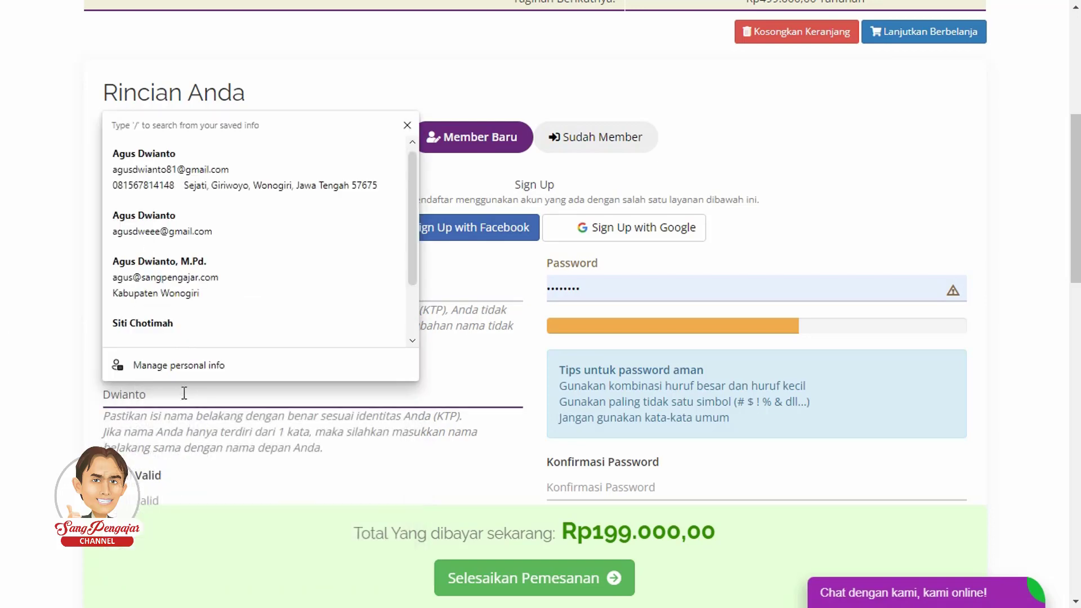
left_click(27, 344)
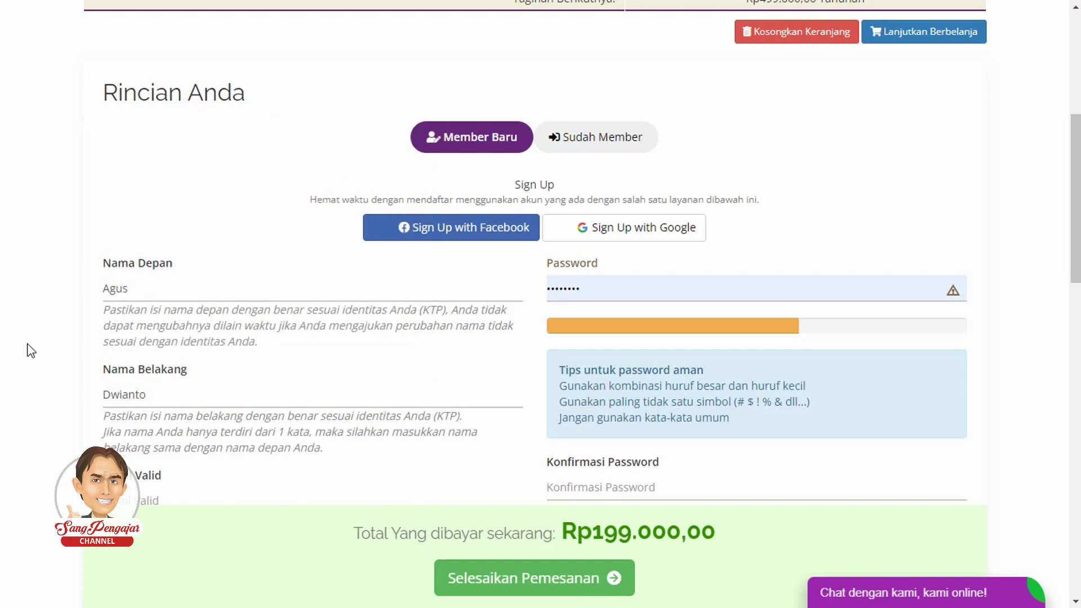
Step: Replace the prefilled password with the account password and fill in its confirmation
double_click(589, 284)
key("BackSpace")
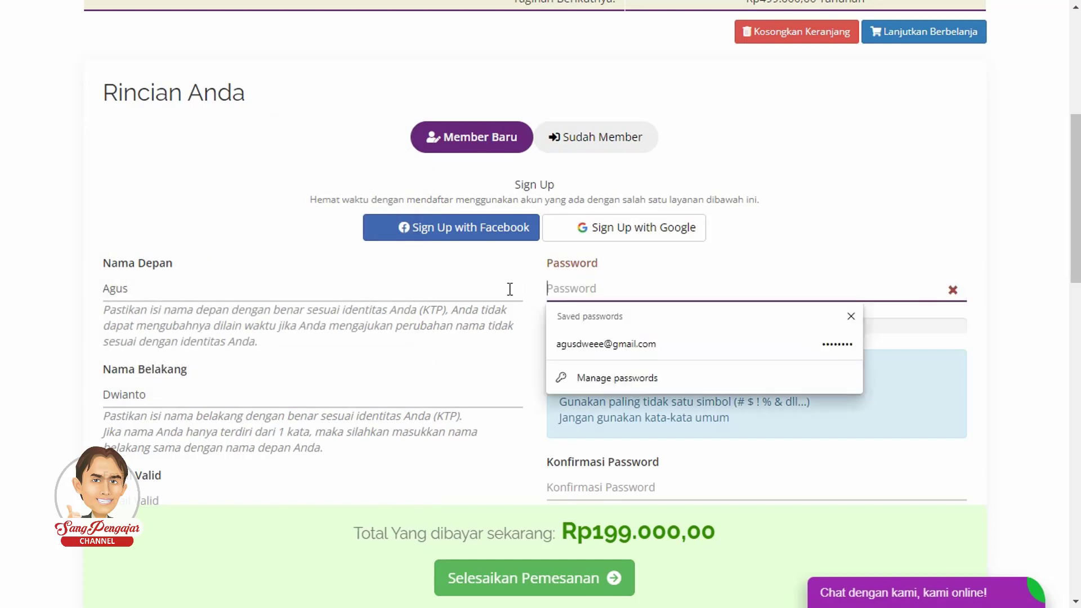
left_click(161, 204)
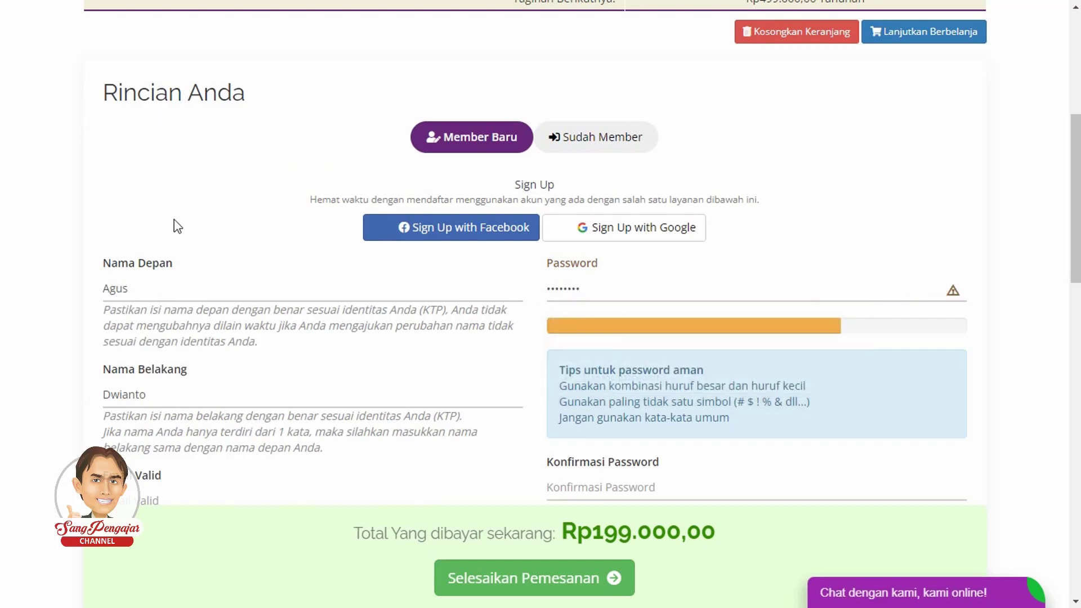
scroll(477, 360, "down", 2)
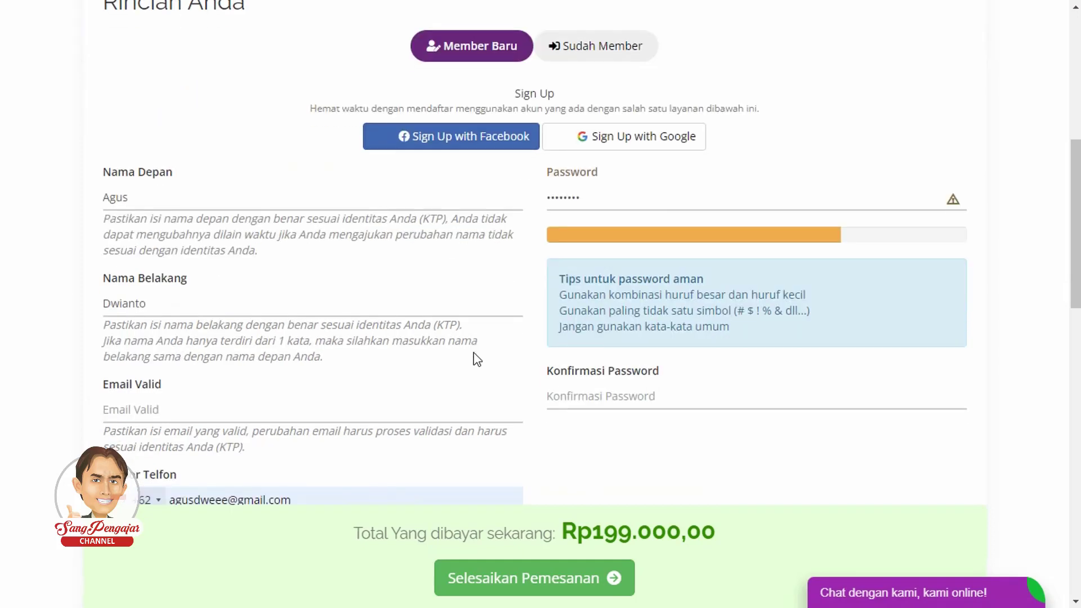
left_click(562, 394)
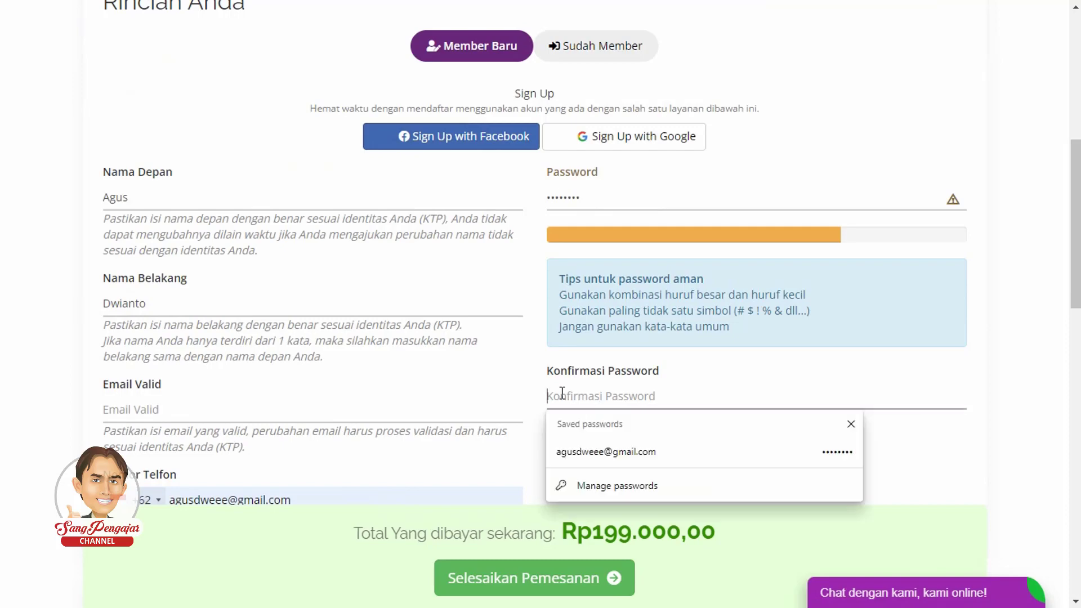
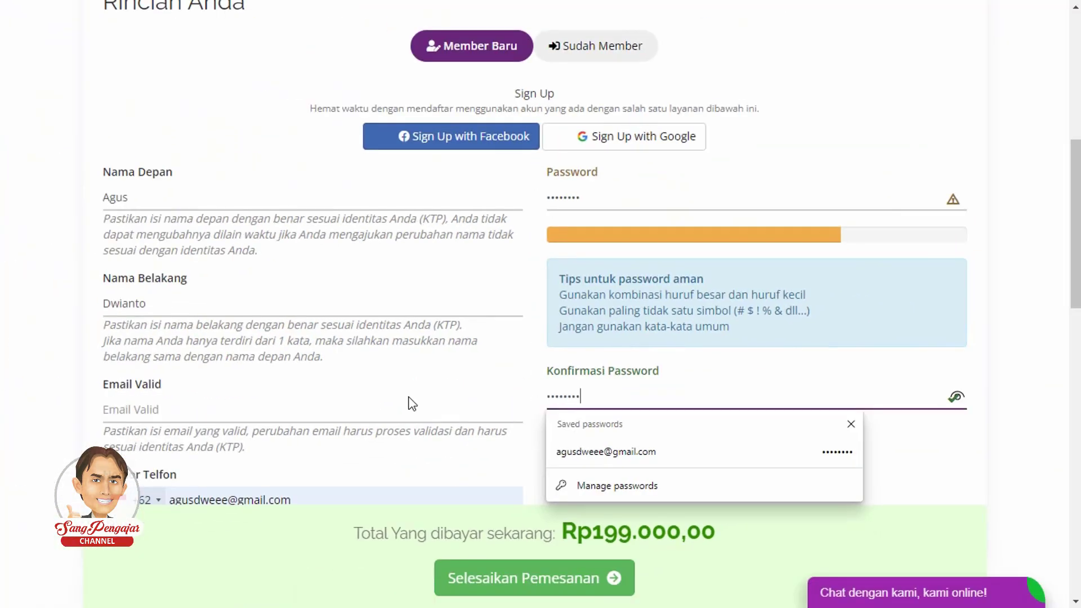
Step: Enter the member's e-mail address in the Email Valid field
left_click(206, 415)
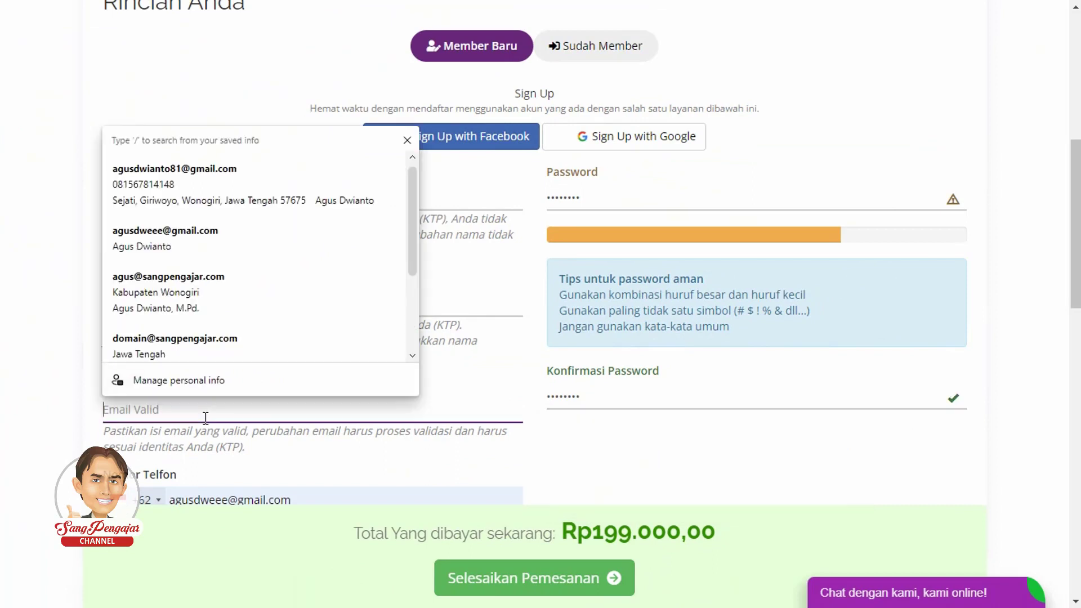
left_click(66, 429)
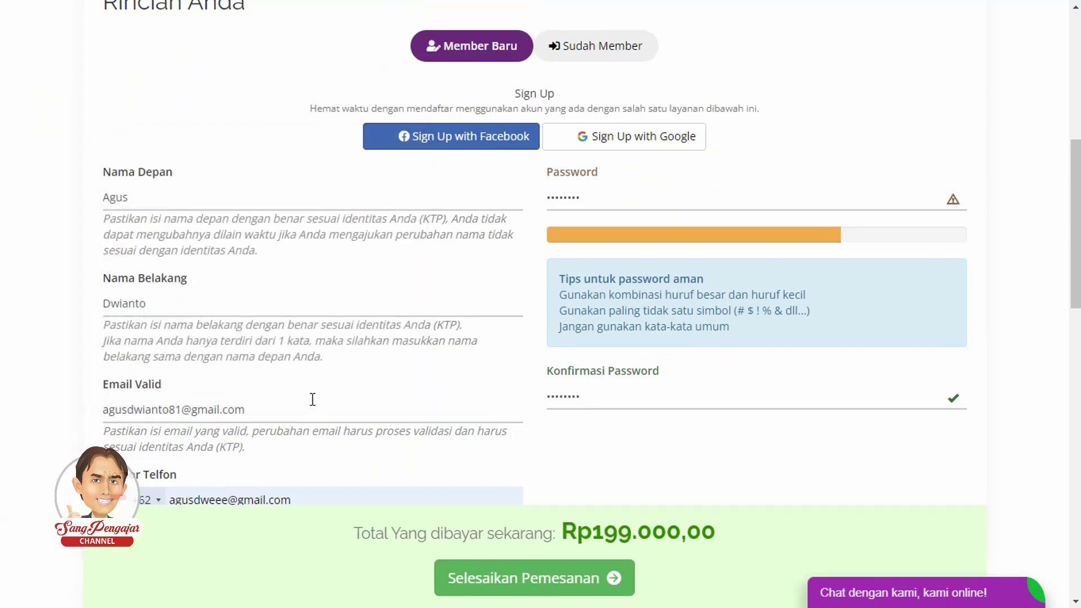
Step: Replace the wrong phone entry with the member's +62 phone number
scroll(313, 400, "down", 2)
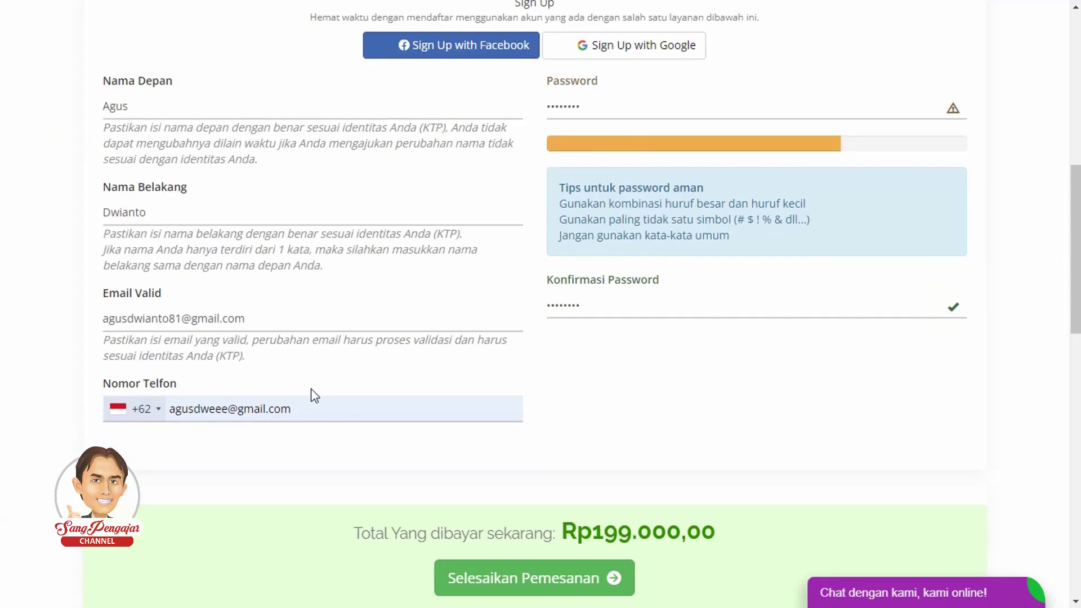
left_click_drag(327, 410, 164, 418)
key("BackSpace")
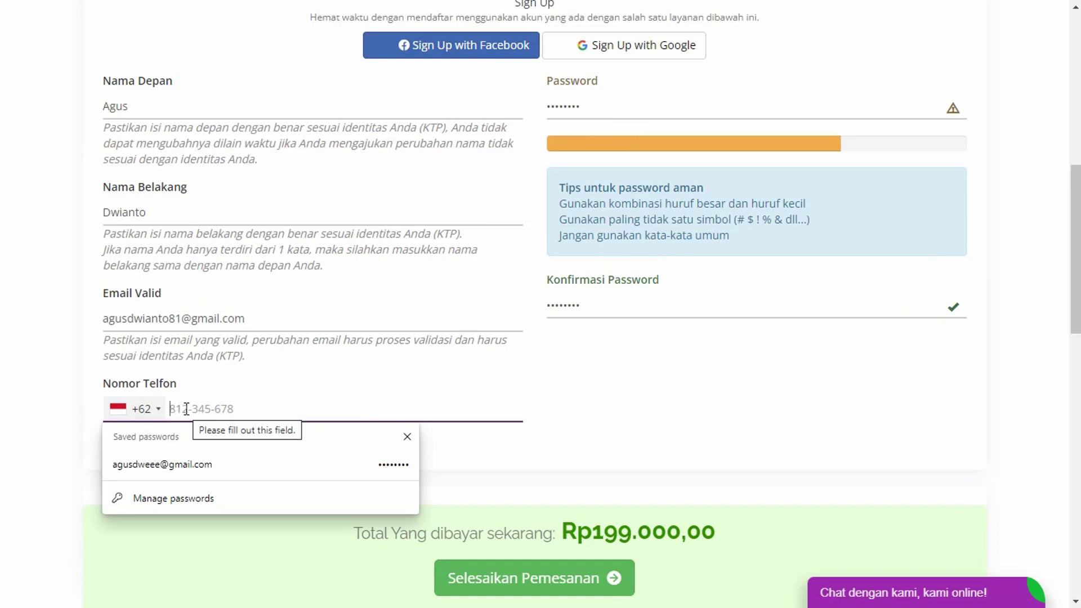
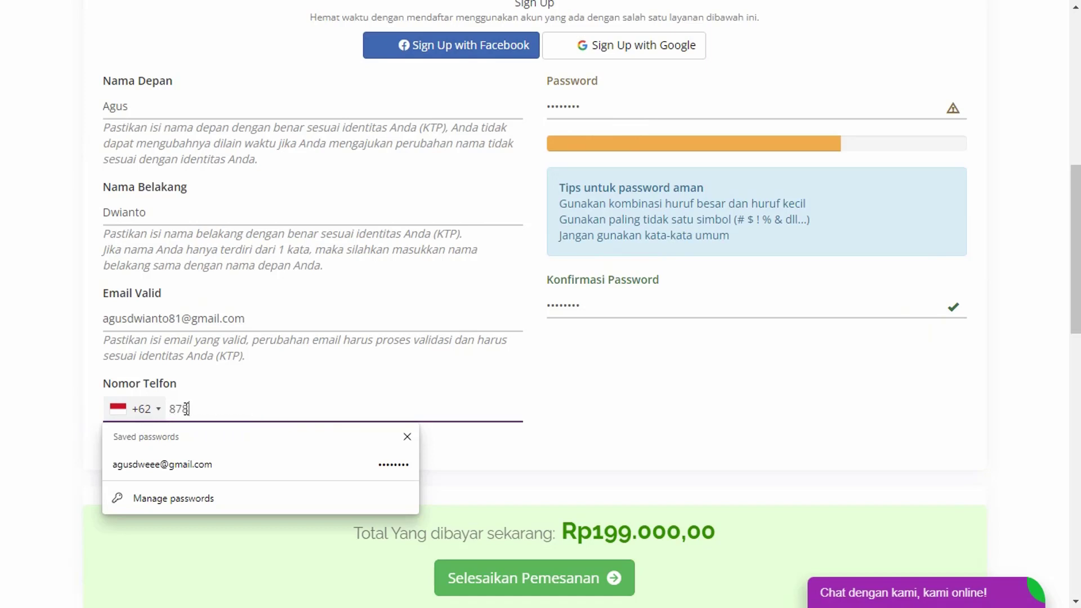
left_click(58, 391)
scroll(358, 324, "up", 2)
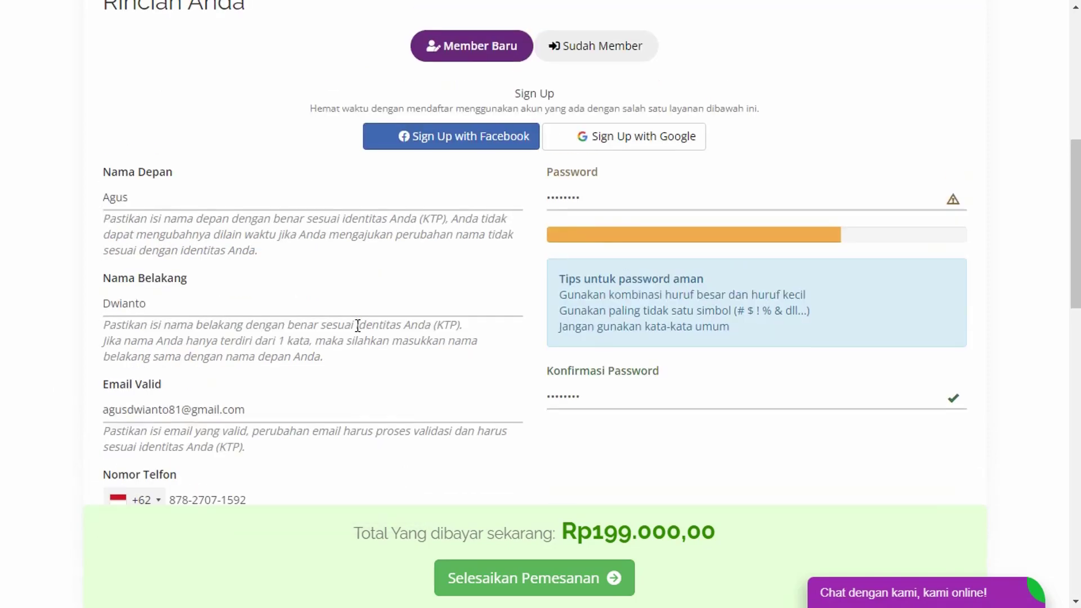
scroll(465, 97, "up", 6)
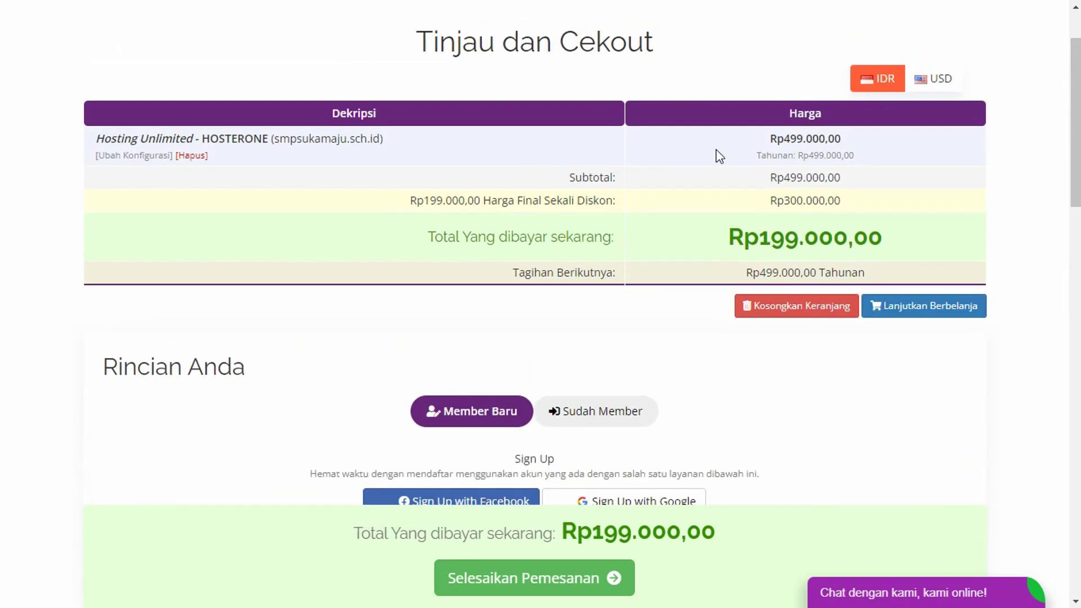
scroll(473, 428, "down", 3)
scroll(191, 375, "down", 2)
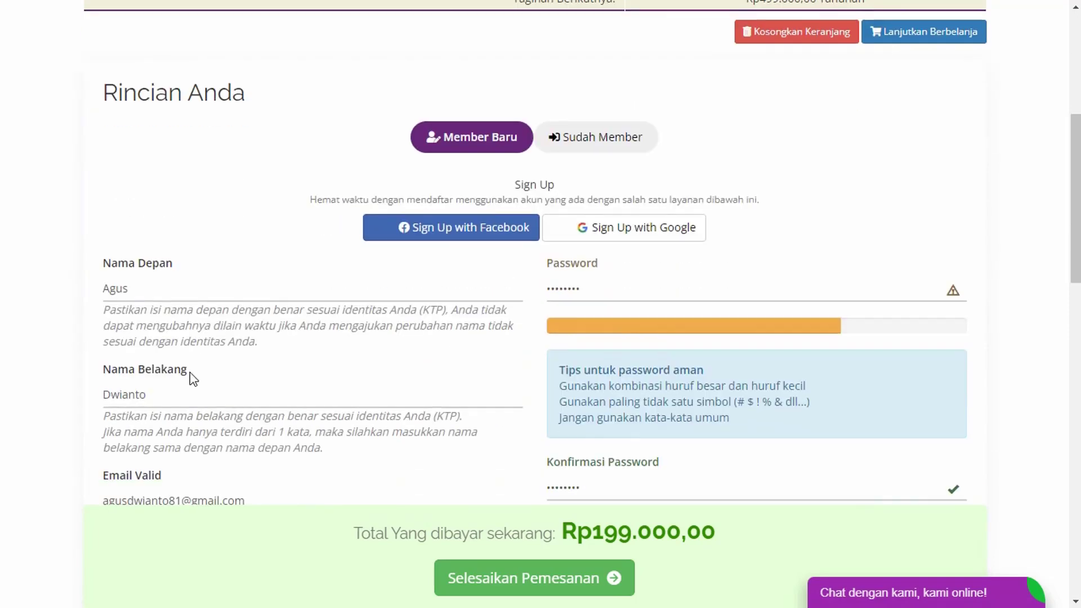
scroll(211, 385, "down", 2)
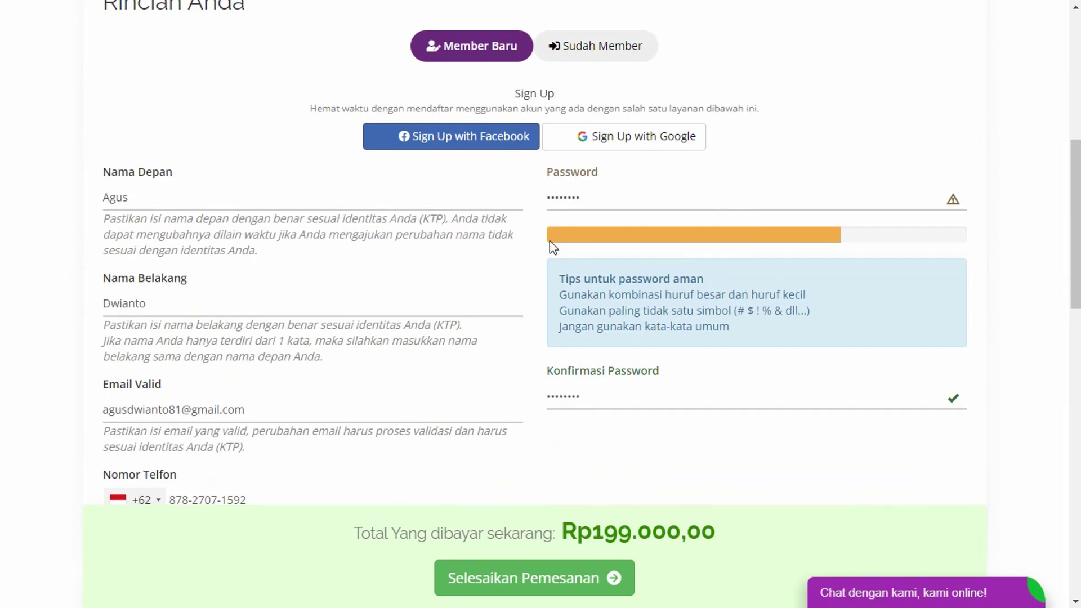
scroll(609, 372, "down", 2)
scroll(610, 384, "down", 2)
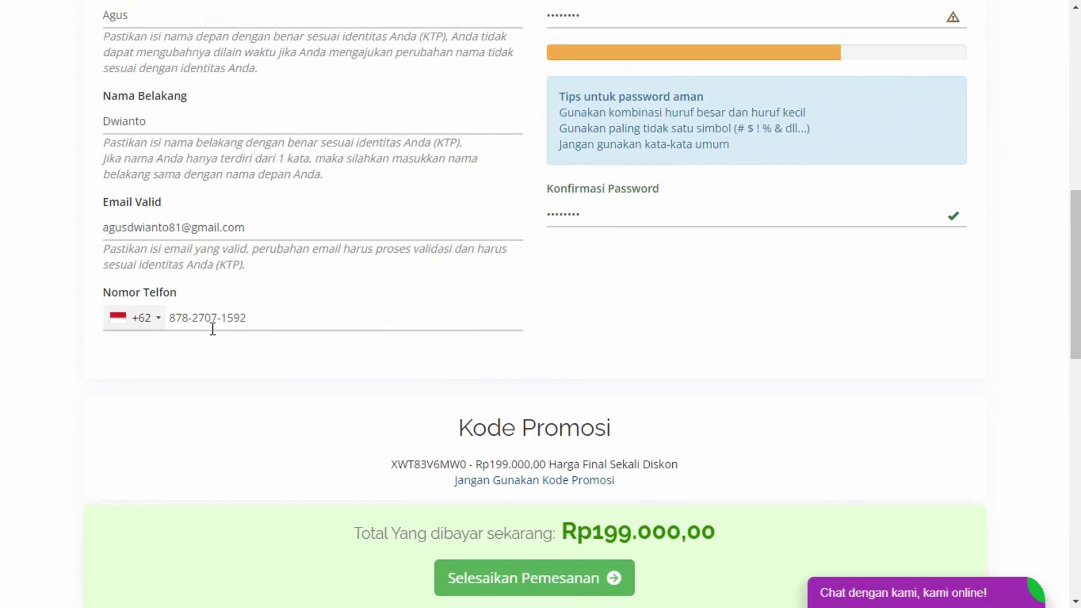
scroll(242, 331, "down", 6)
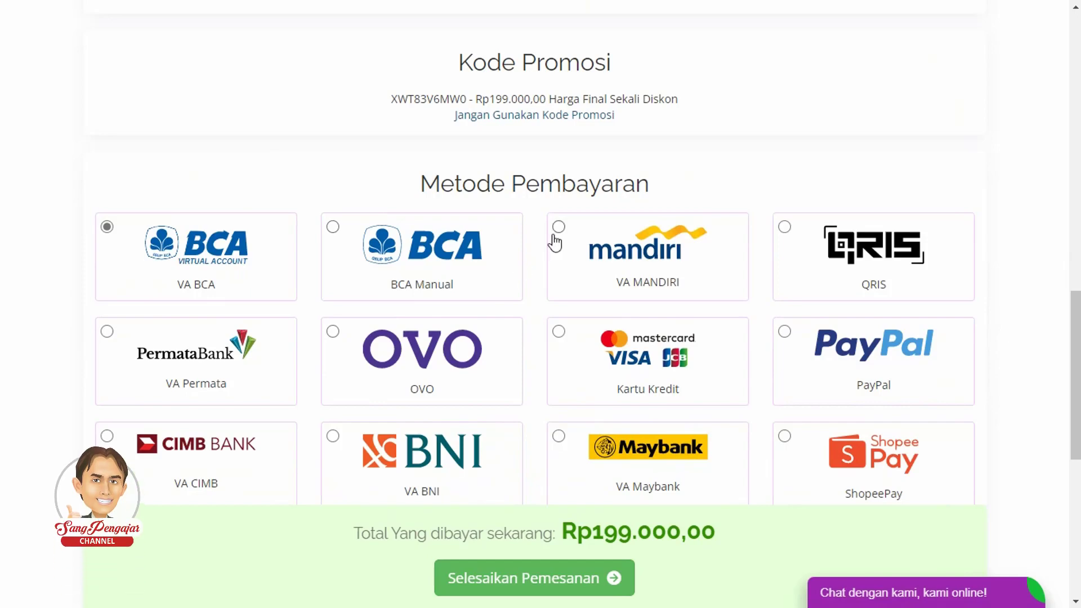
scroll(589, 276, "down", 2)
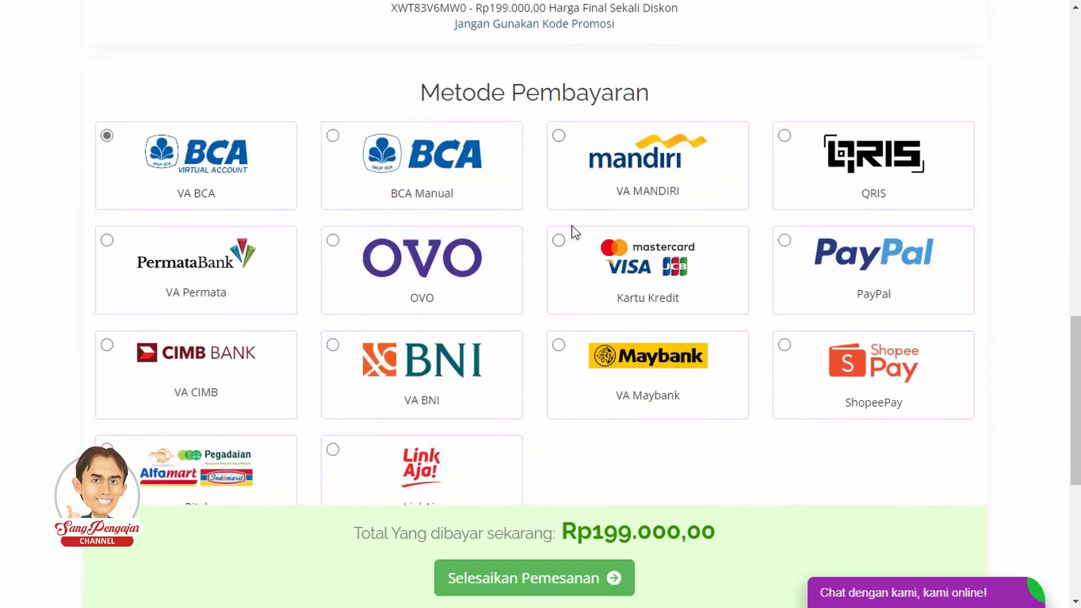
Step: Pay by VA MANDIRI, accept the terms of service and submit the order with Selesaikan Pemesanan
left_click(560, 136)
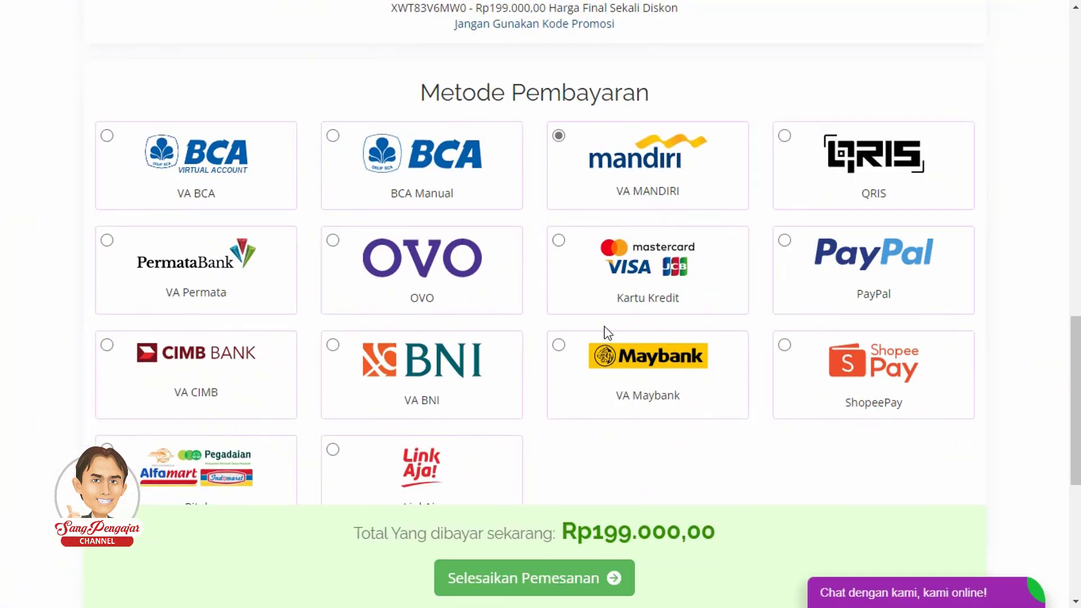
scroll(609, 337, "down", 2)
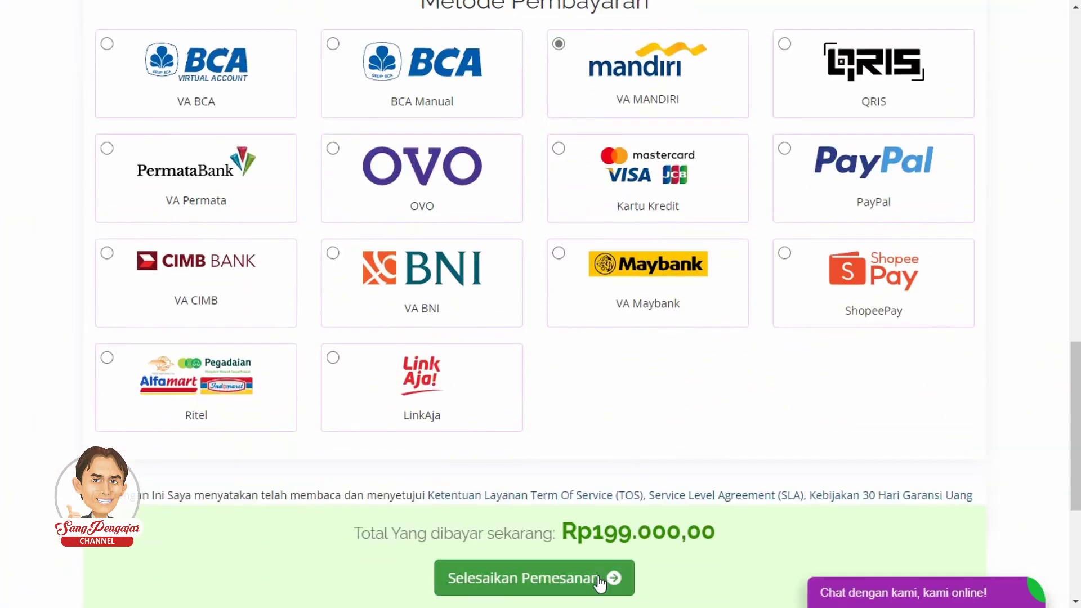
scroll(564, 564, "down", 3)
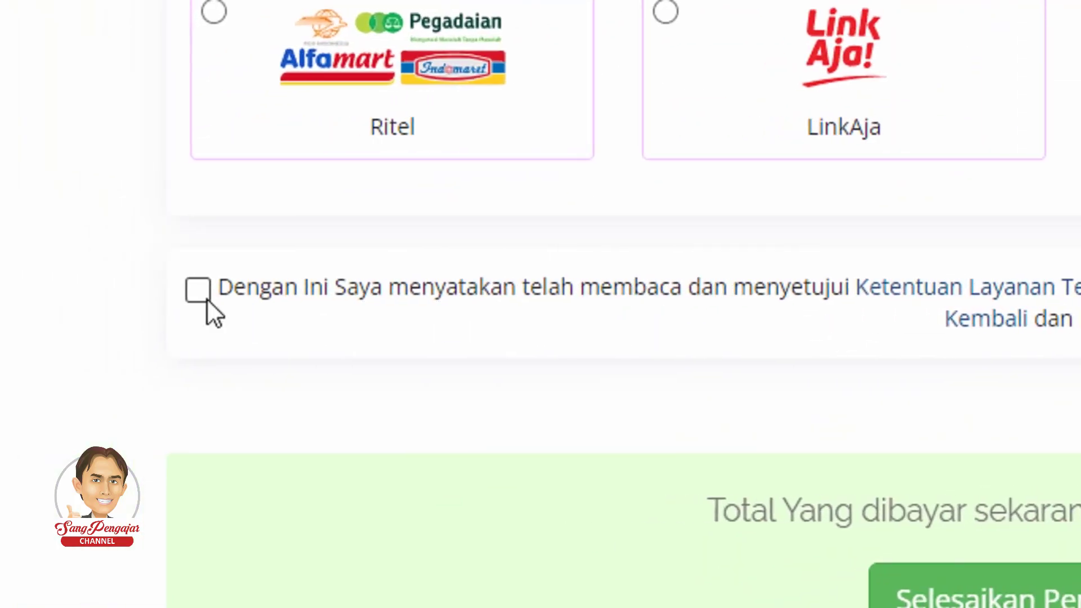
left_click(202, 295)
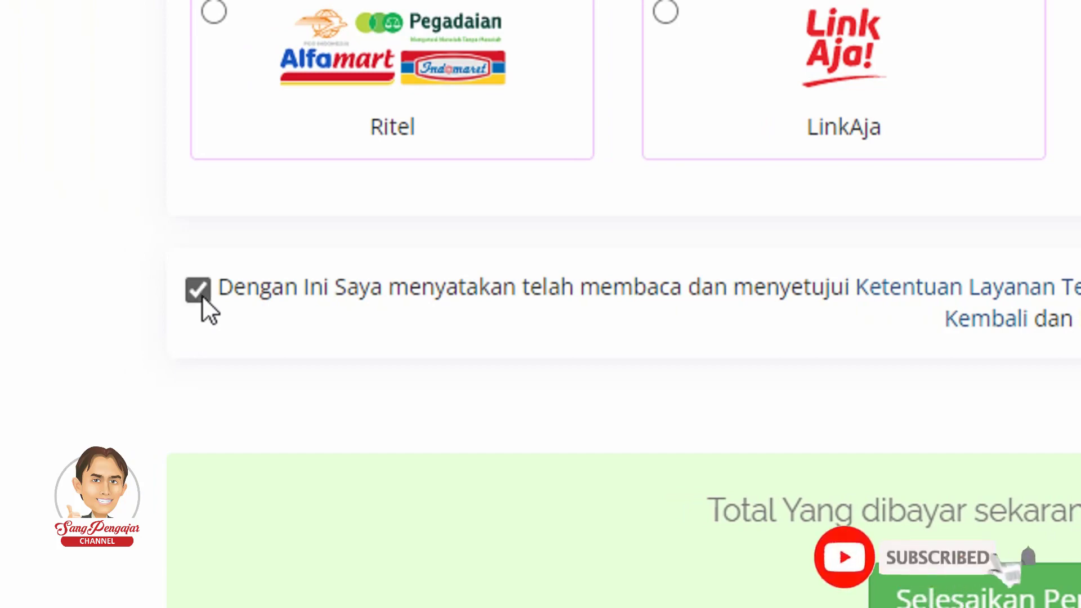
scroll(558, 240, "up", 1)
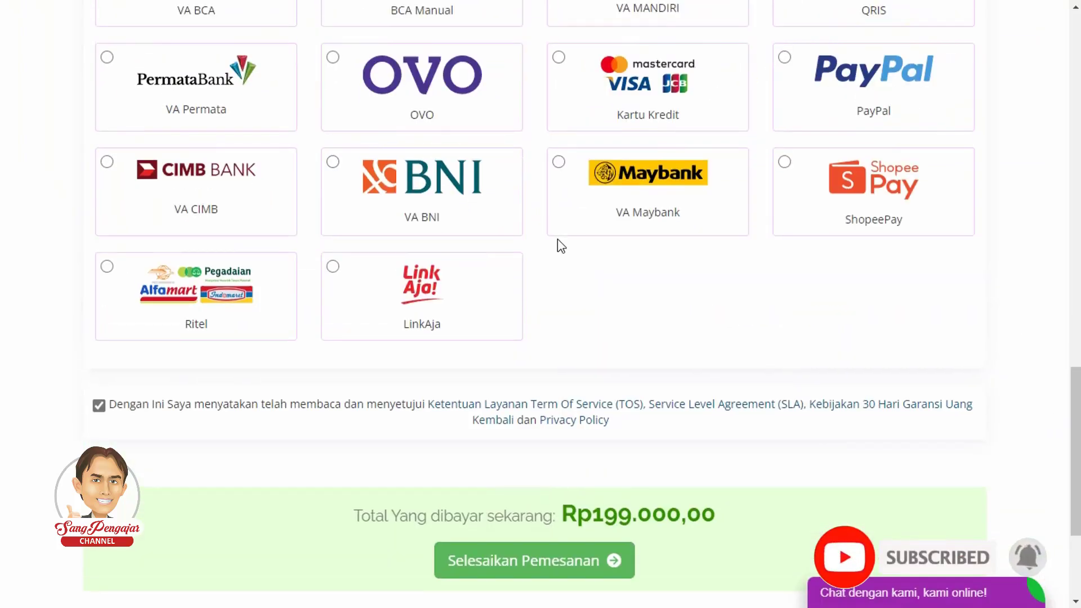
scroll(561, 246, "up", 3)
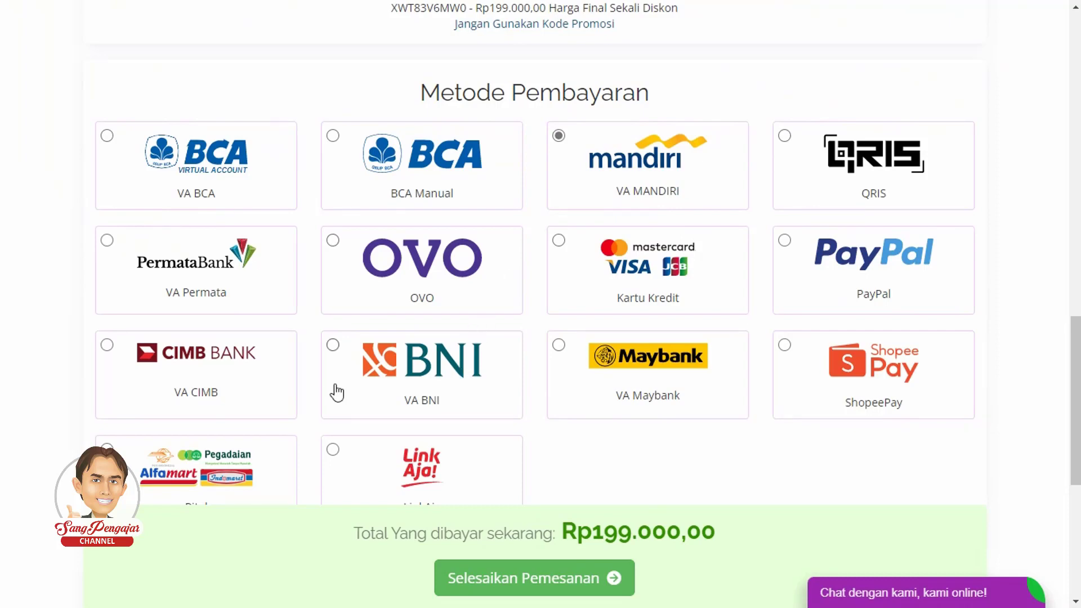
scroll(434, 372, "down", 2)
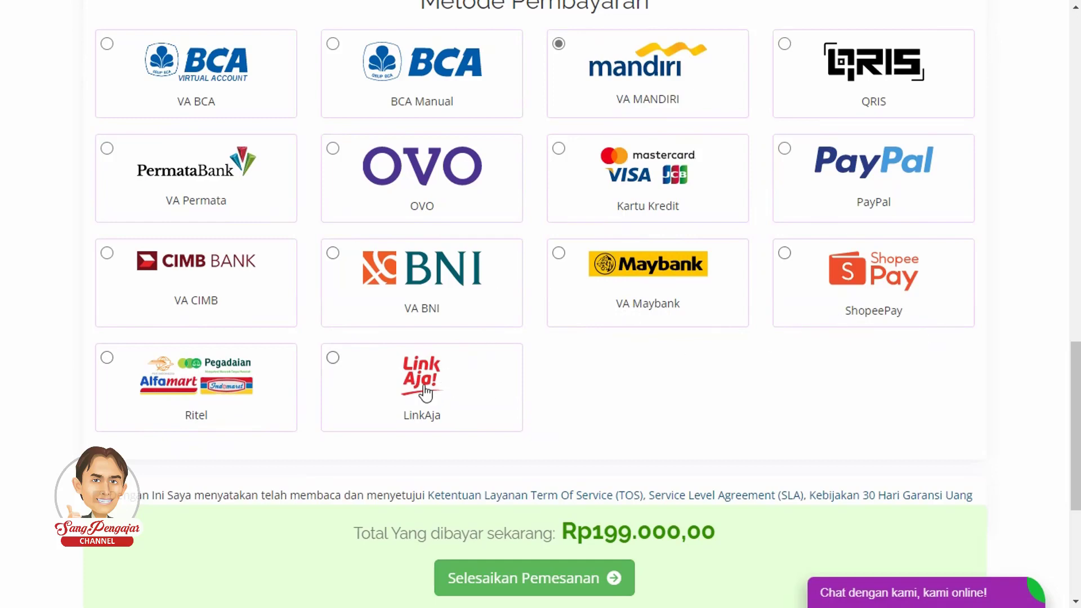
scroll(550, 350, "down", 3)
left_click(558, 483)
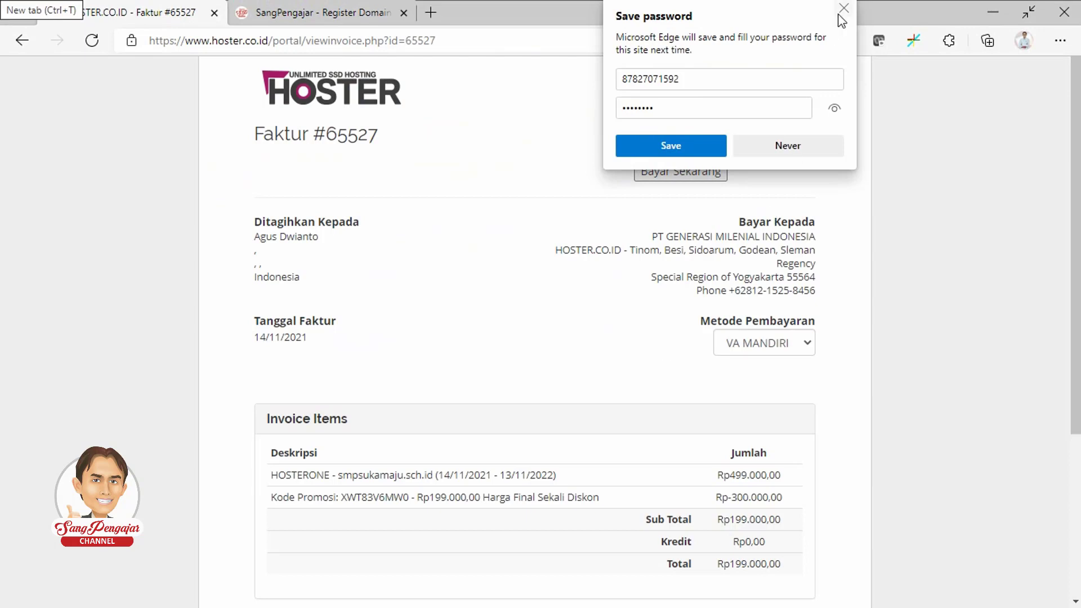
Step: Dismiss the save-password prompt and check the invoice's payment methods without changing them
left_click(844, 9)
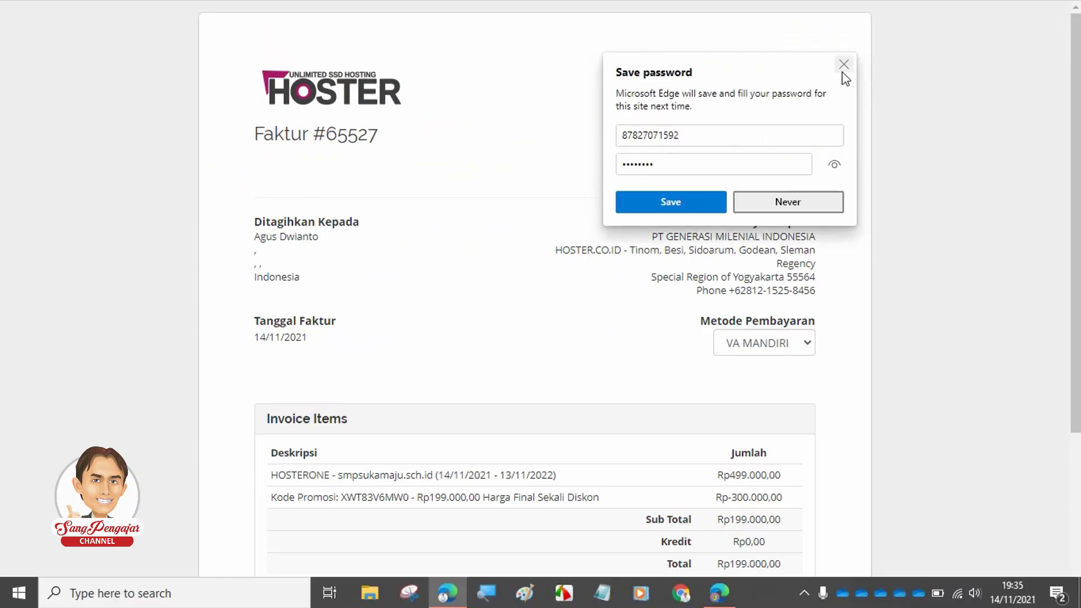
left_click(845, 44)
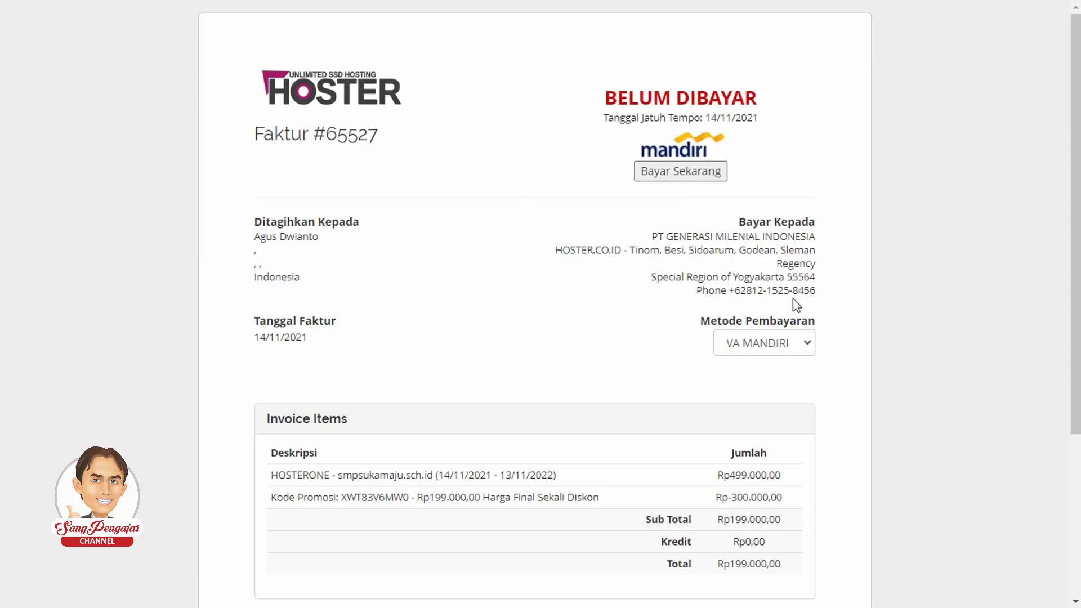
left_click(806, 348)
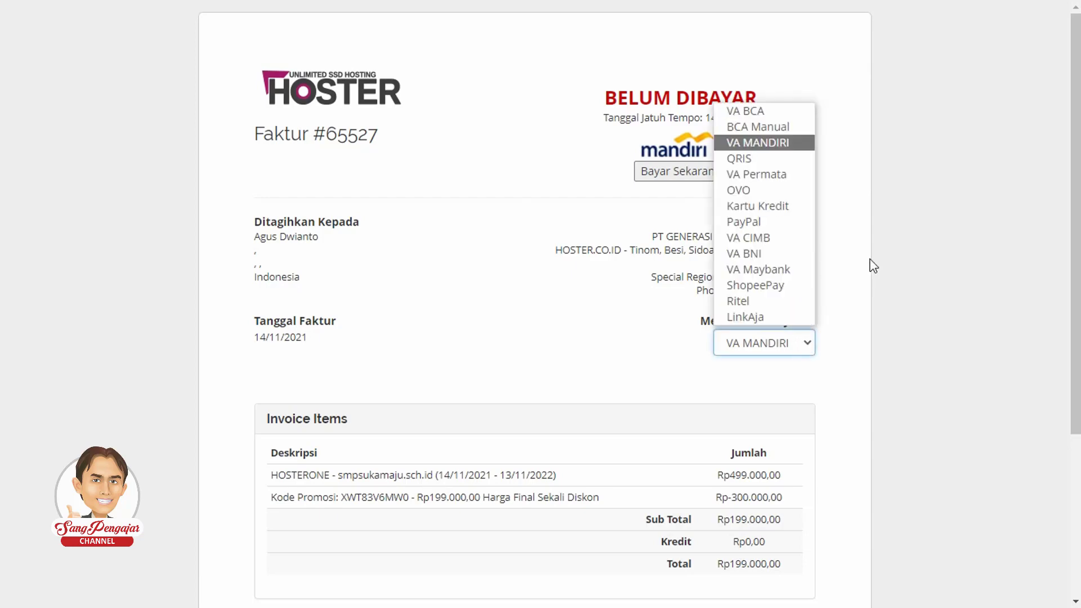
left_click(914, 223)
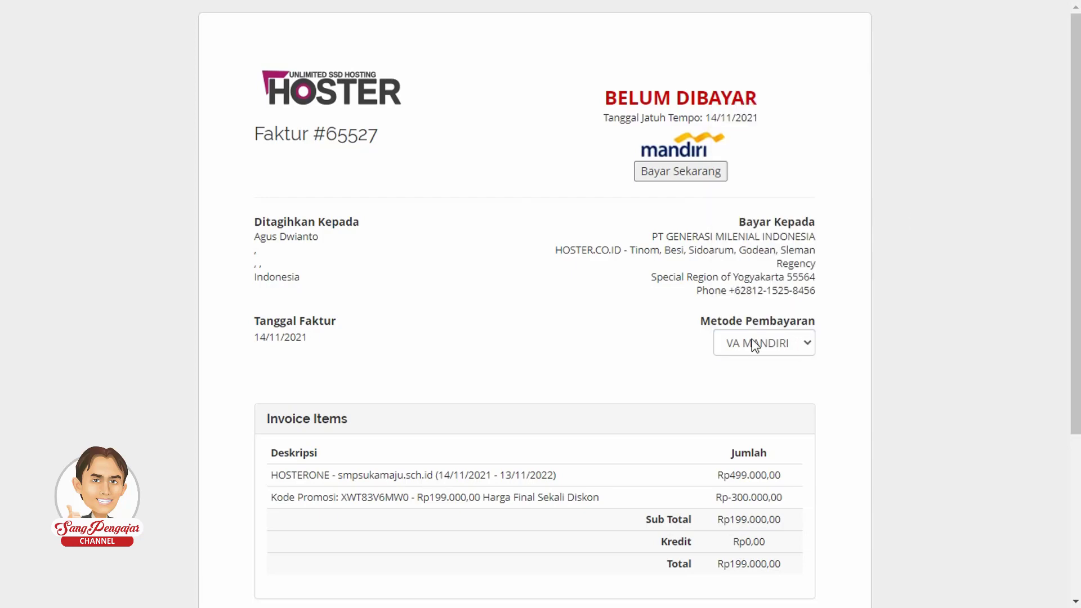
scroll(779, 475, "down", 2)
scroll(676, 386, "down", 3)
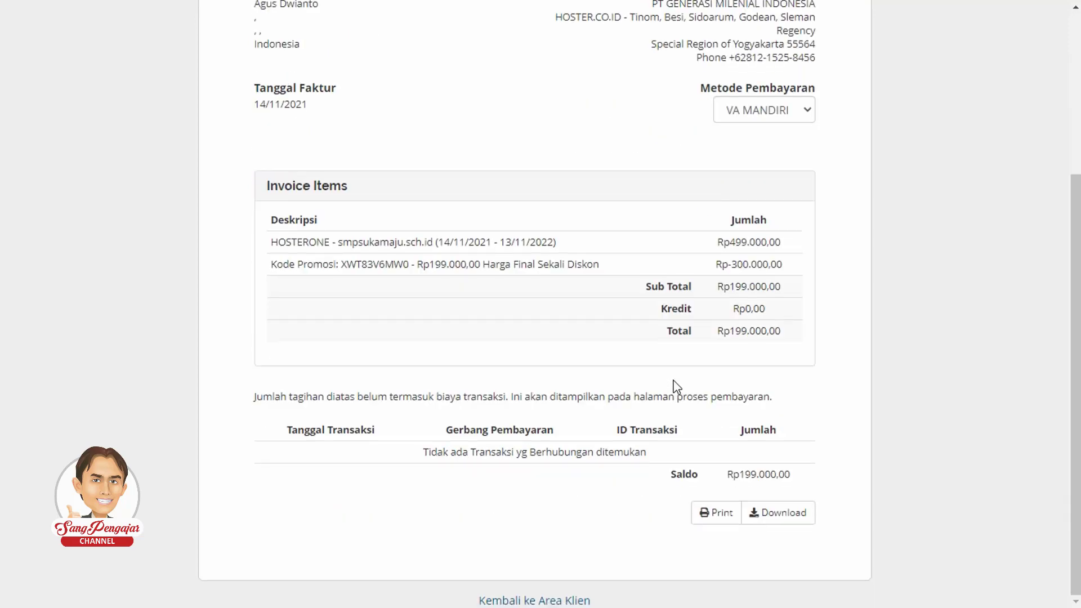
scroll(676, 380, "up", 4)
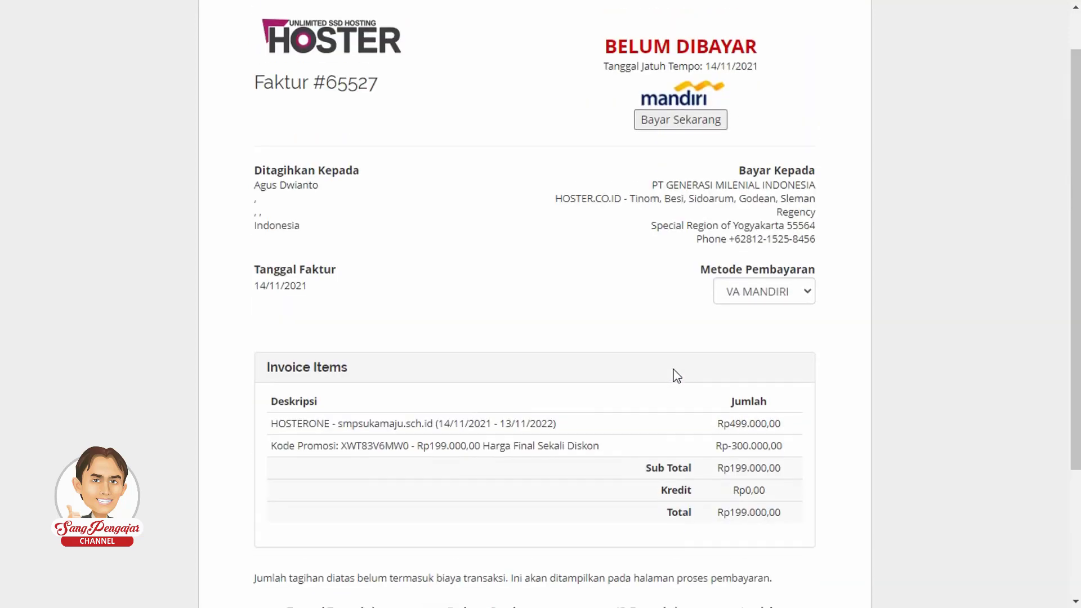
scroll(673, 377, "down", 4)
scroll(672, 377, "up", 4)
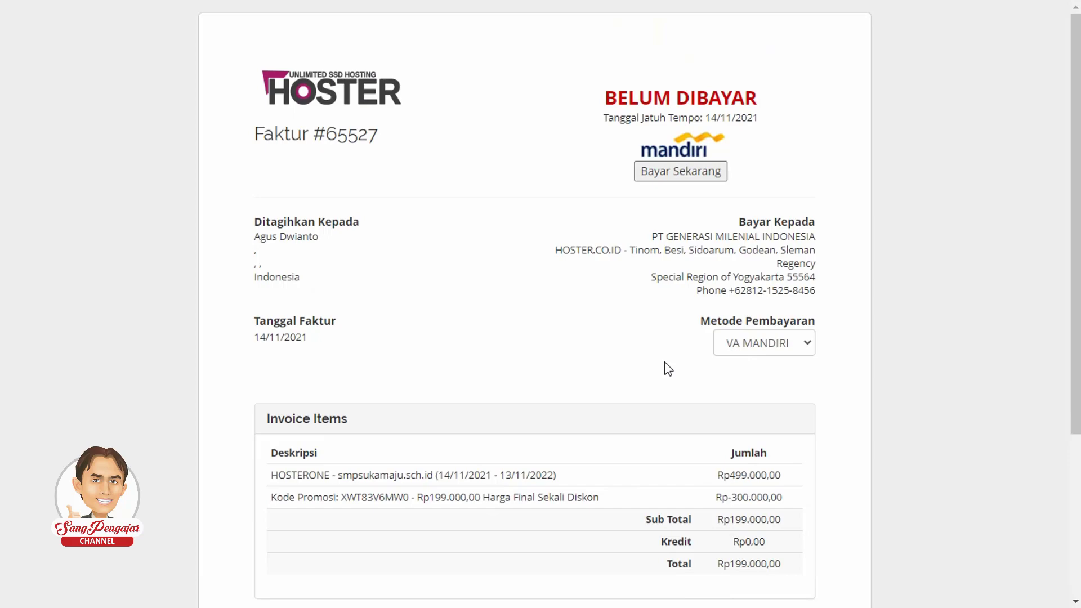
key("F11")
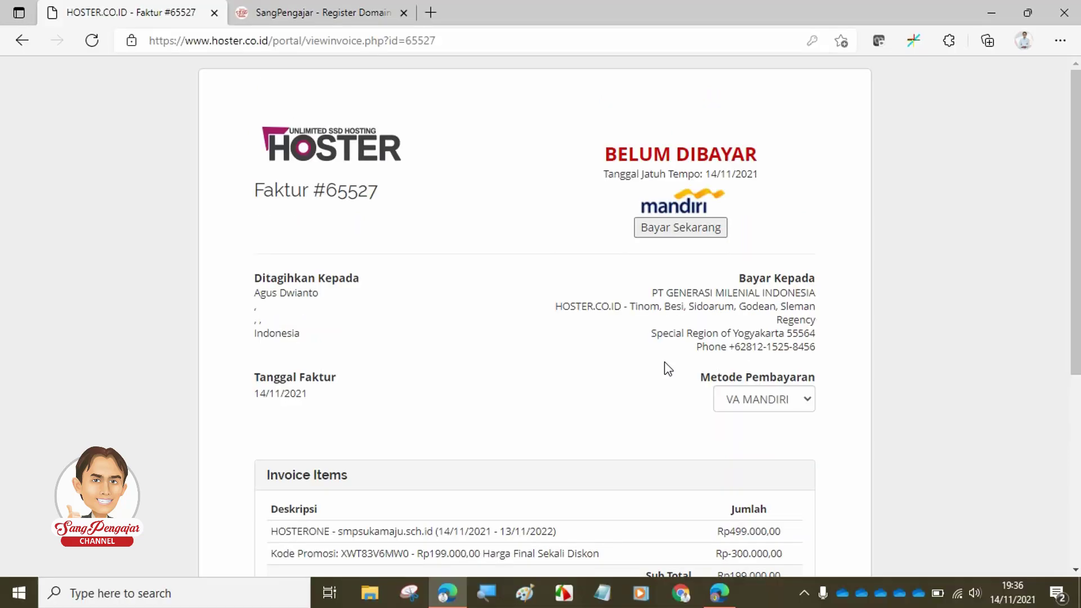
scroll(723, 361, "down", 5)
scroll(347, 302, "up", 1)
scroll(463, 333, "down", 1)
scroll(463, 334, "down", 1)
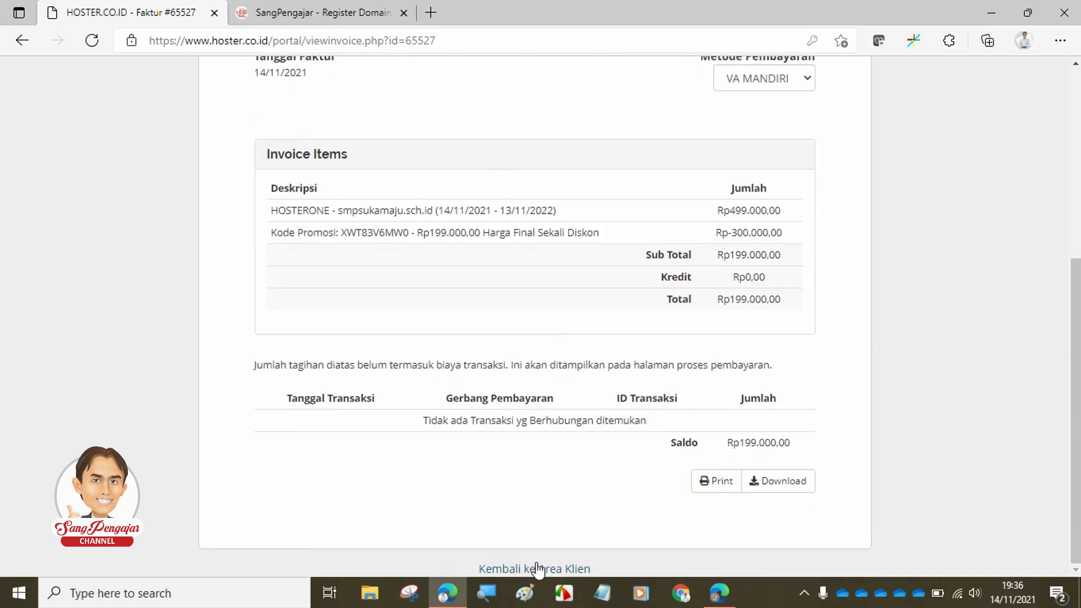
left_click(533, 569)
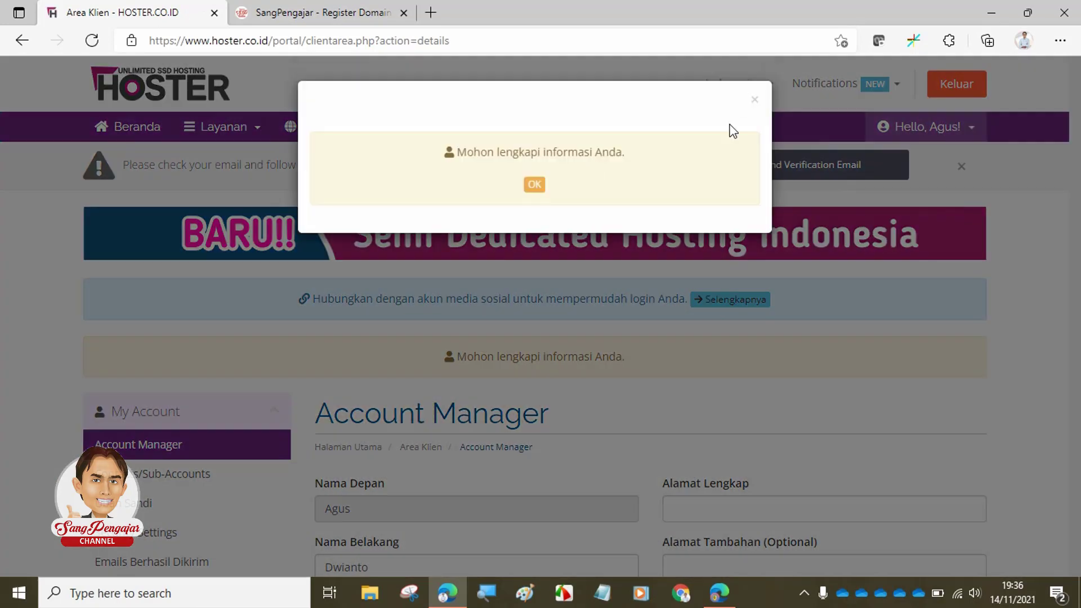
left_click(534, 188)
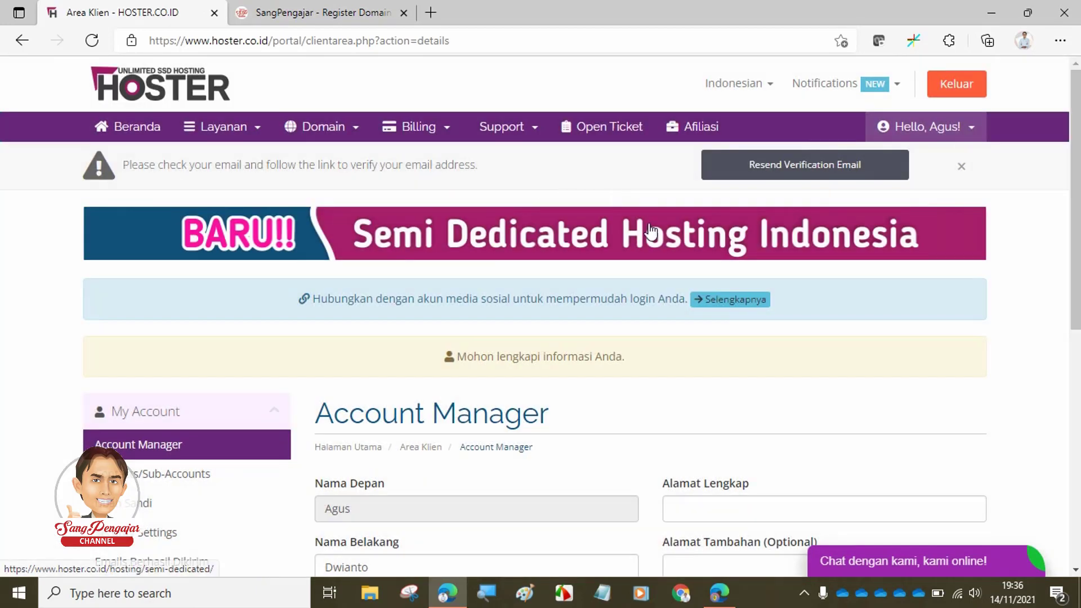
scroll(653, 338, "down", 3)
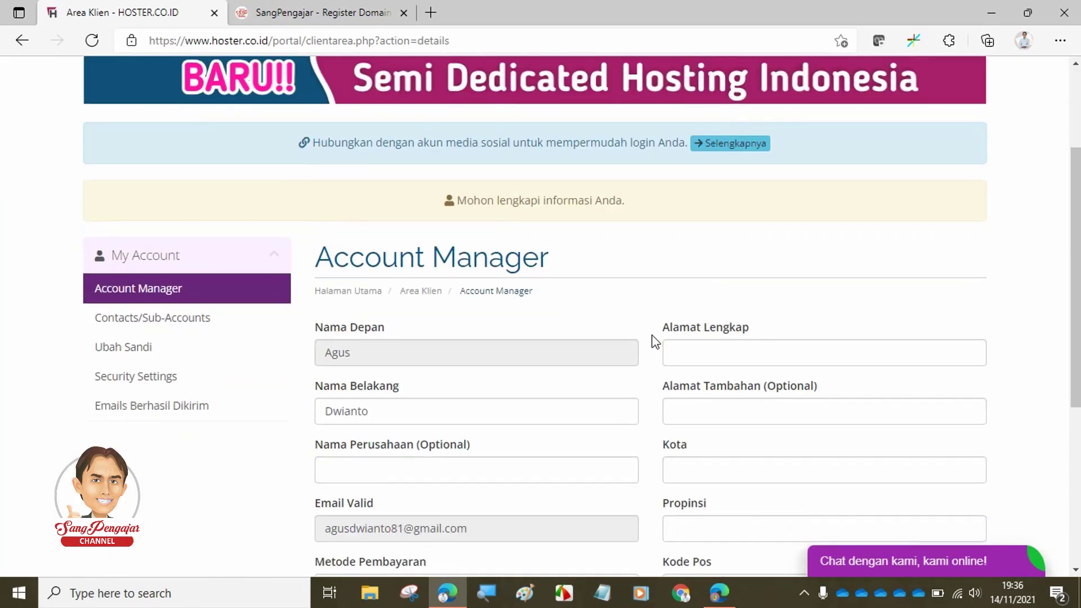
scroll(653, 341, "down", 2)
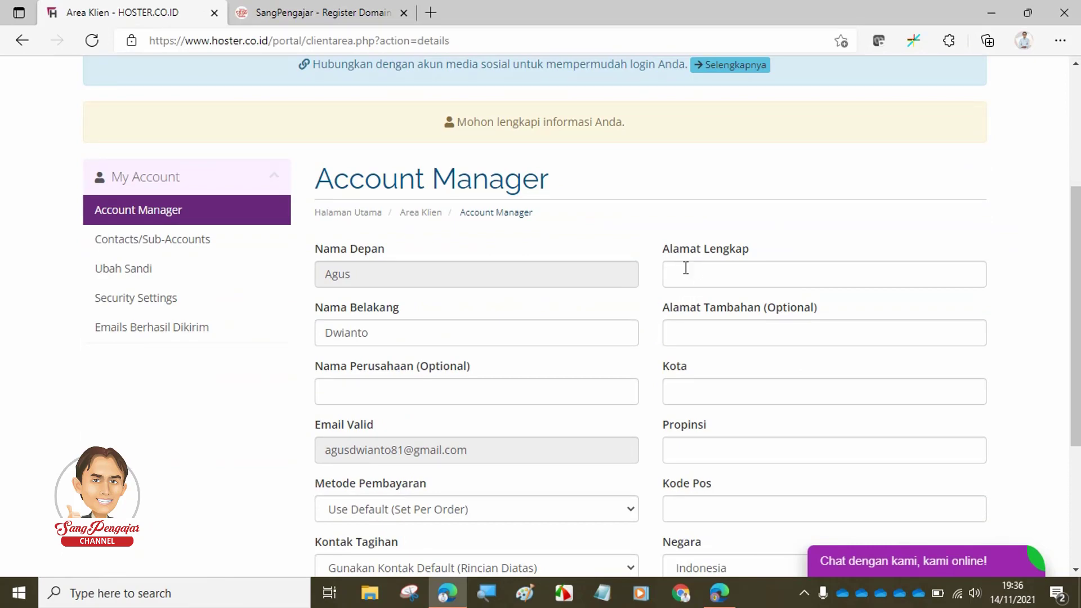
scroll(647, 293, "down", 3)
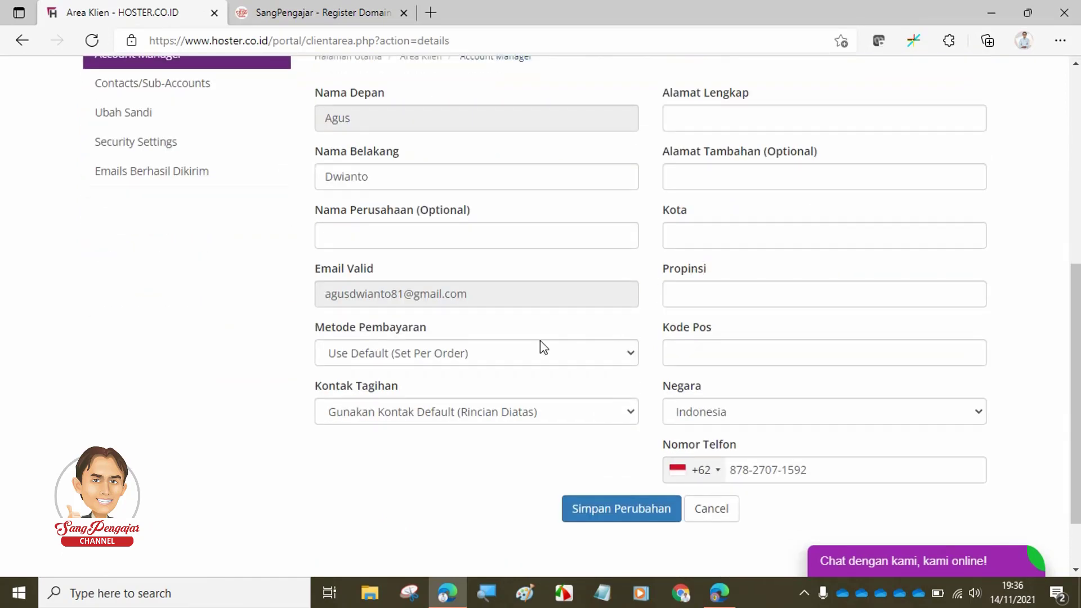
scroll(507, 337, "up", 4)
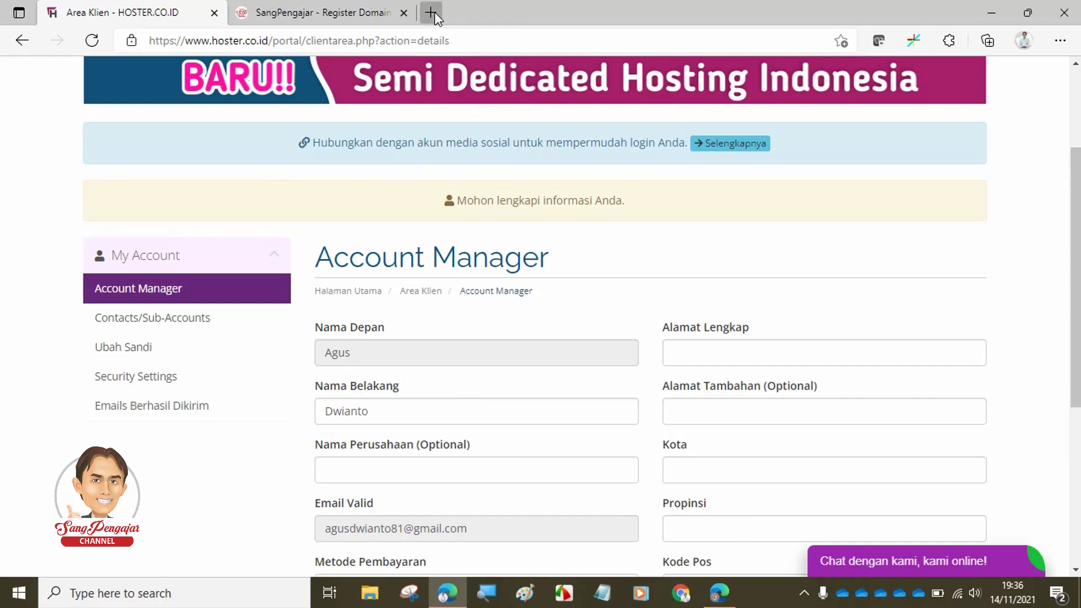
left_click(431, 14)
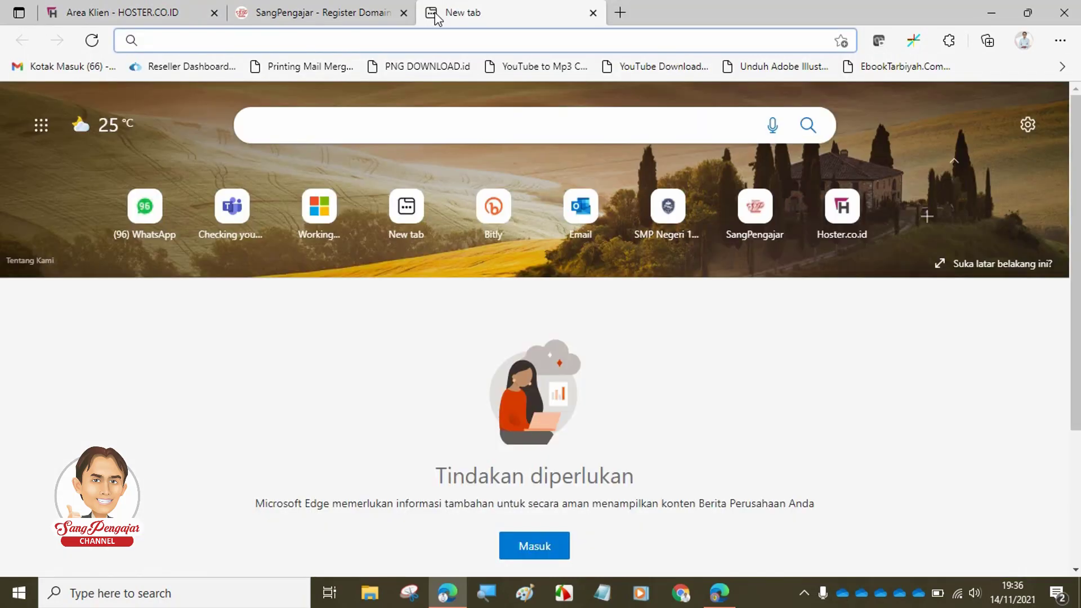
Step: Load mail.google.com in the new tab, then return to the Area Klien - HOSTER.CO.ID tab
left_click(407, 48)
type("mail.google.com")
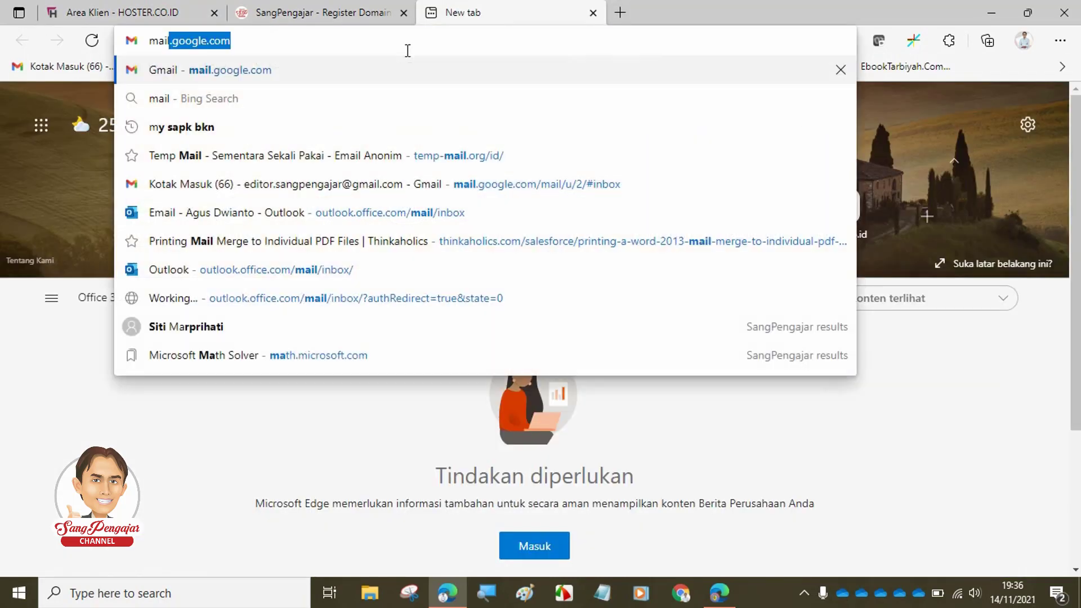
key("Return")
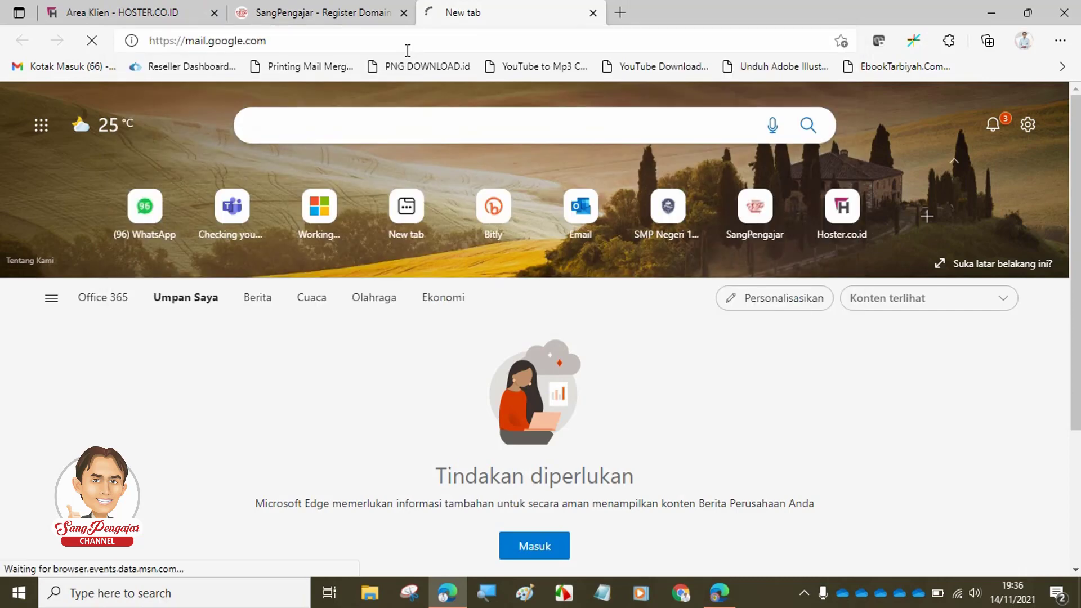
left_click(157, 10)
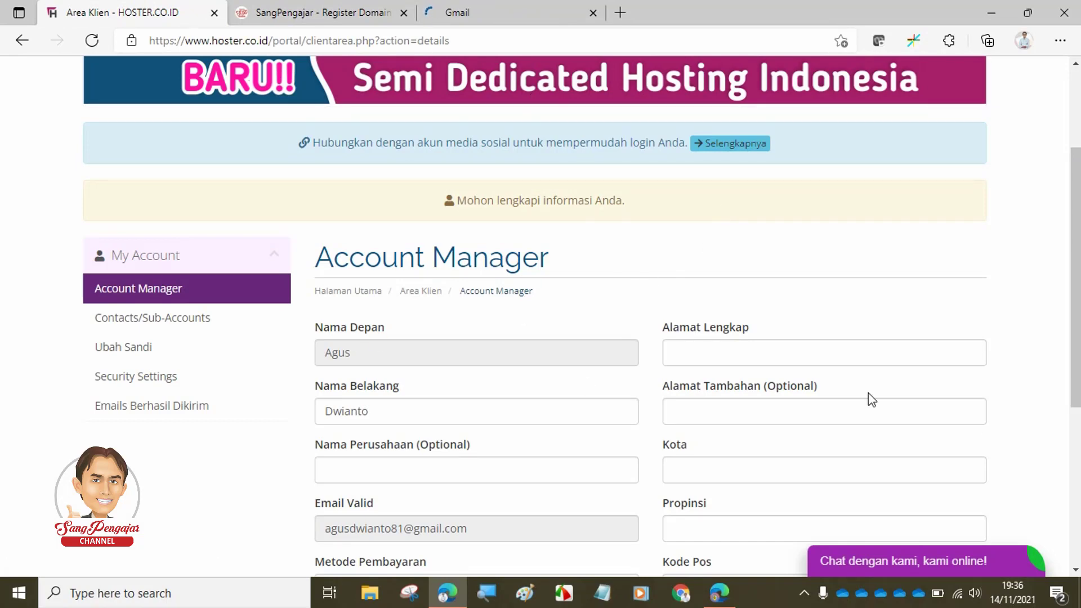
left_click(912, 565)
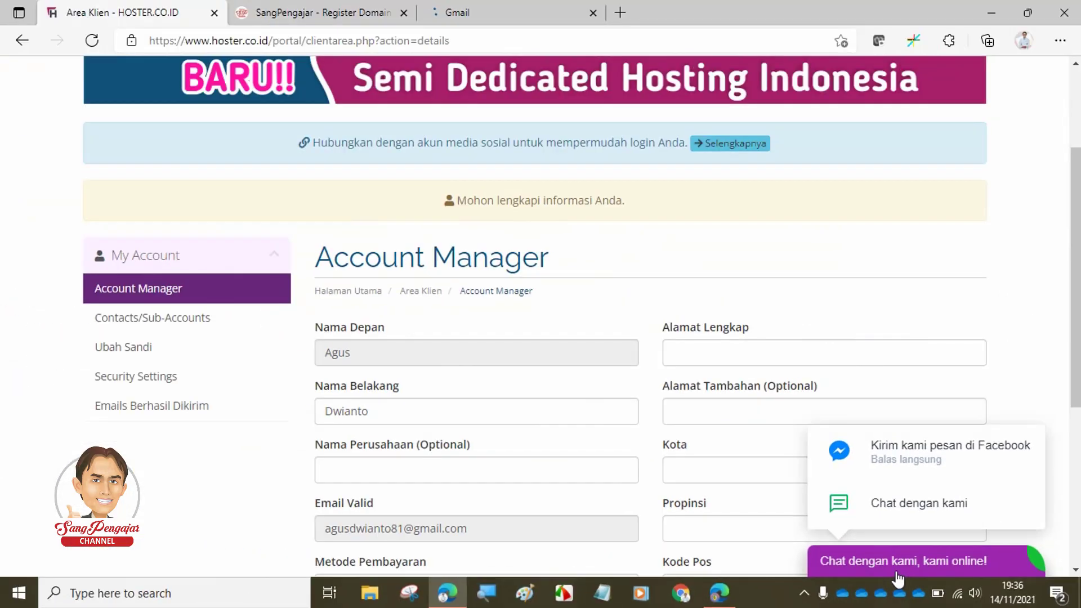
left_click(733, 539)
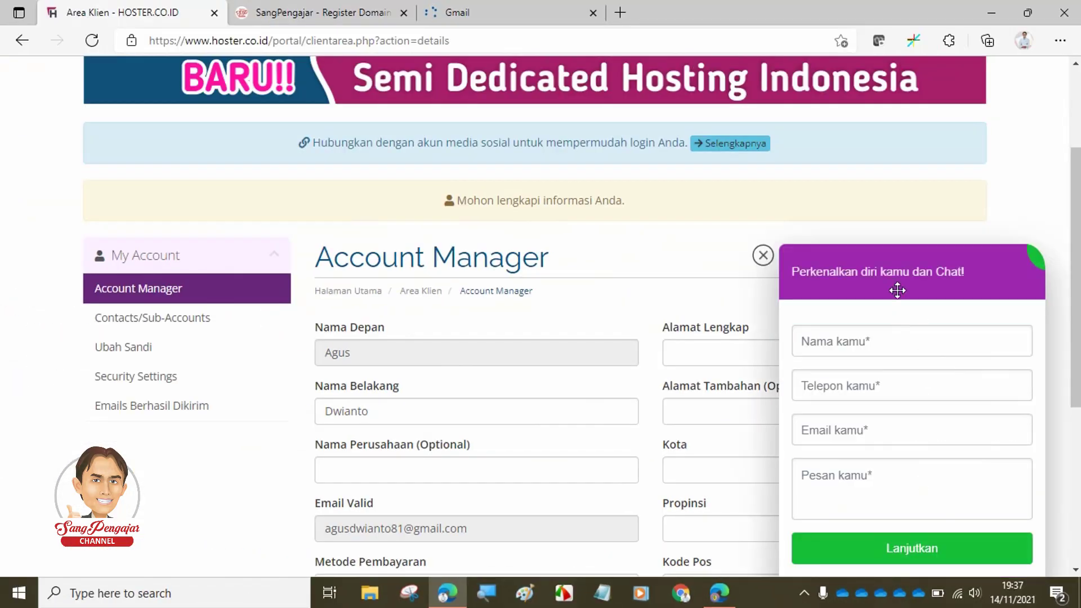
left_click(838, 385)
left_click(860, 485)
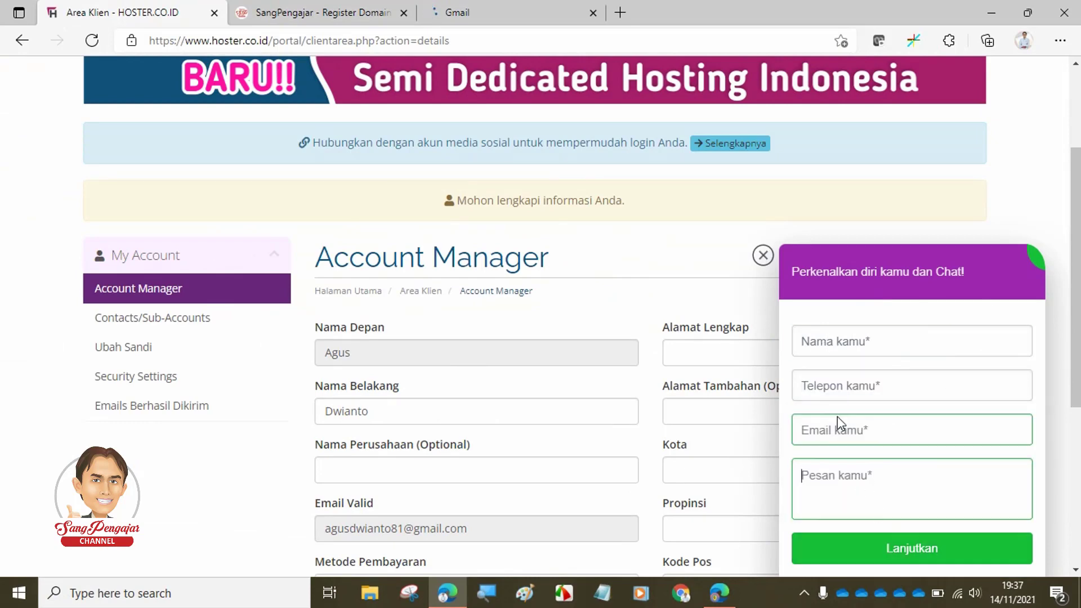
left_click(763, 257)
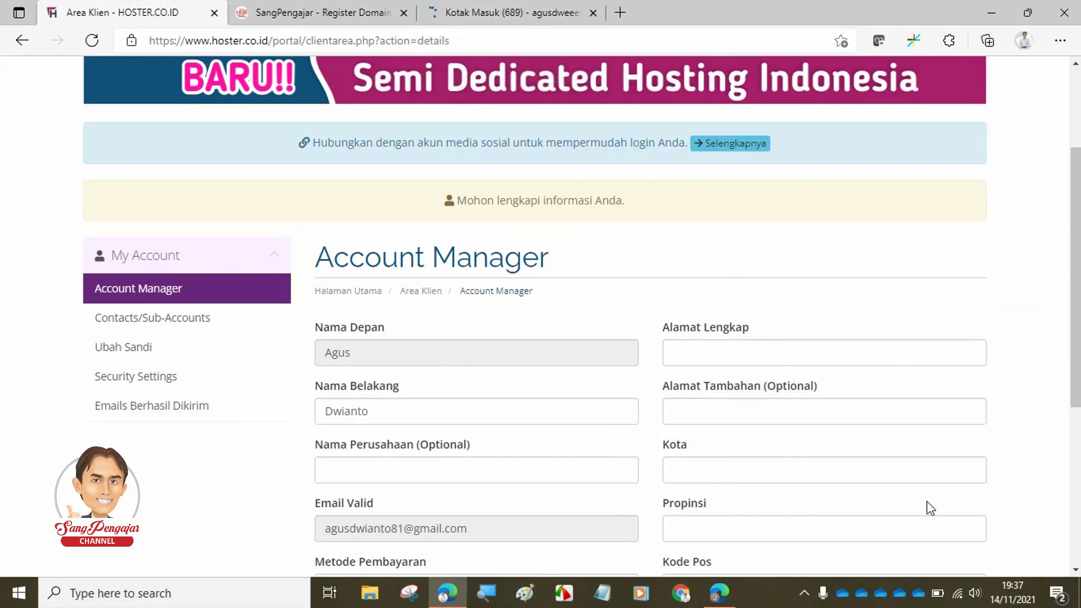
Step: In the Gmail tab, switch to the registration Google account via the account avatar menu
left_click(516, 17)
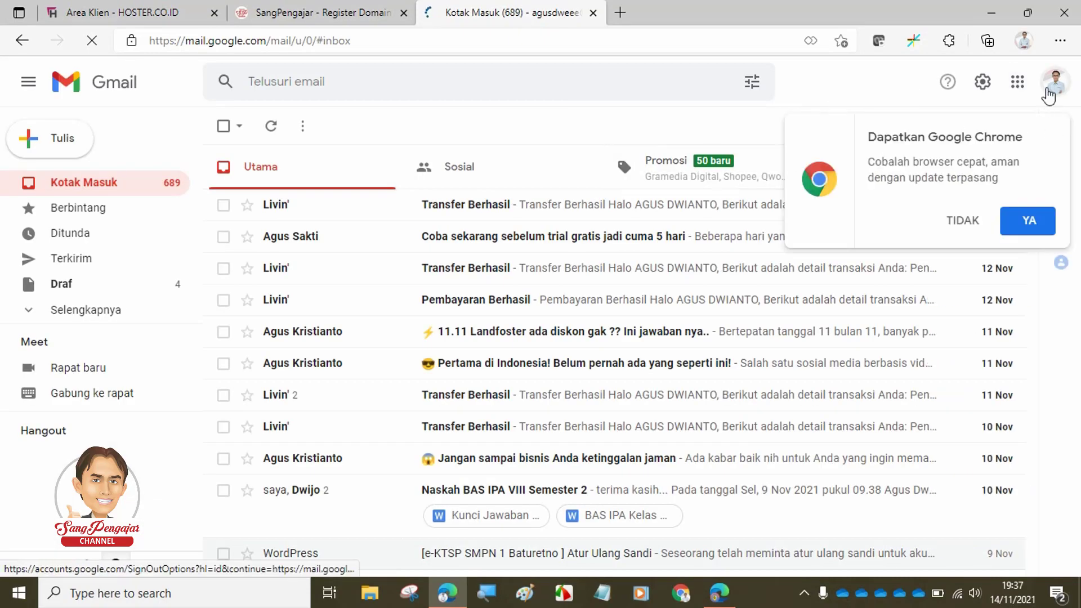
left_click(1048, 91)
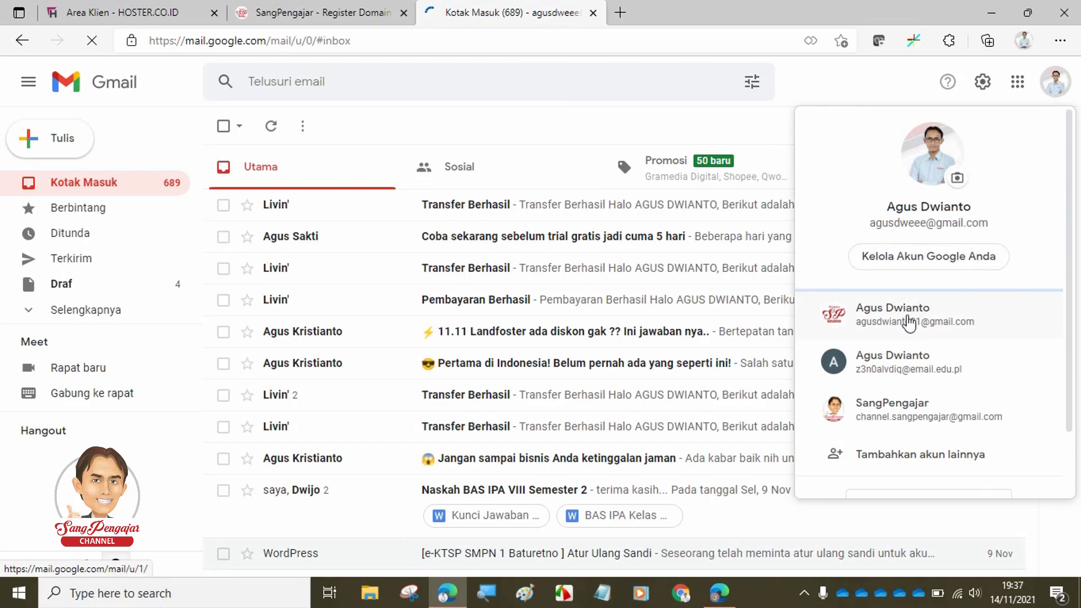
left_click(910, 318)
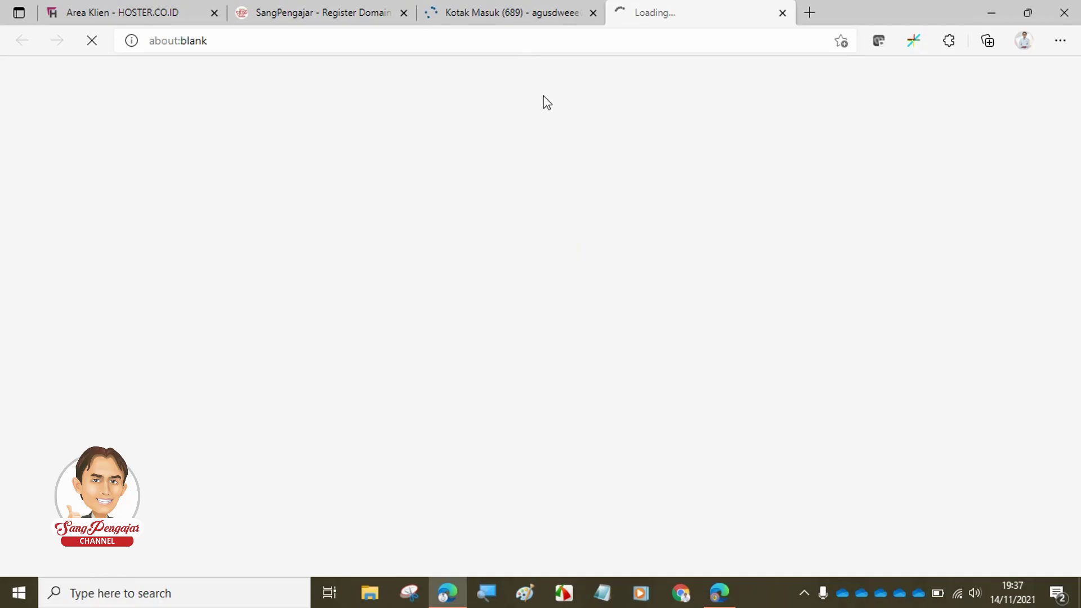
Step: Open the Chat dengan kami form in the Hoster client area, then view the registration account's inbox
left_click(114, 10)
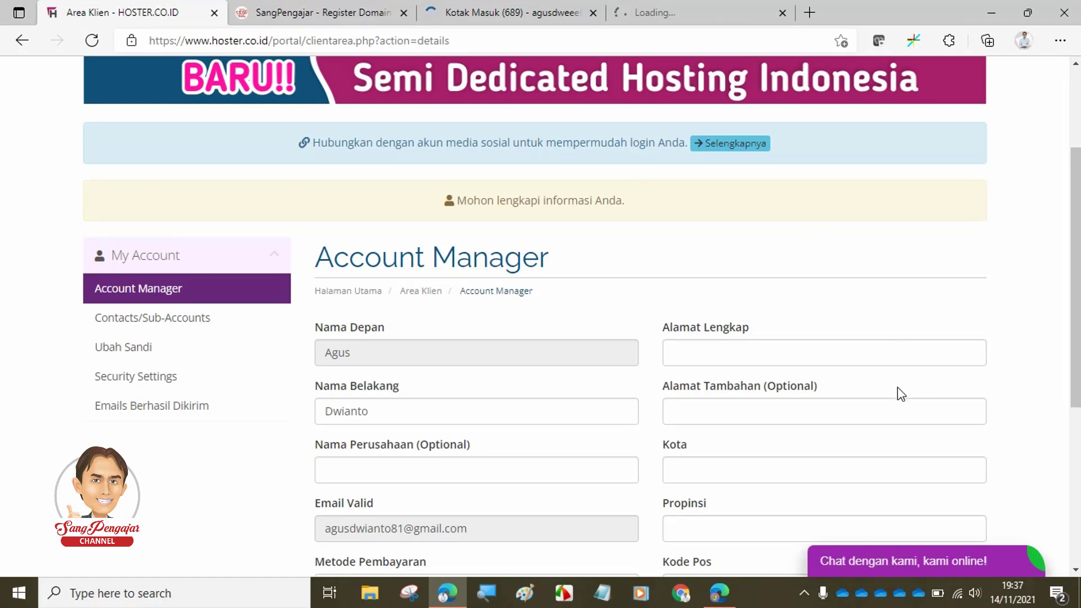
left_click(865, 562)
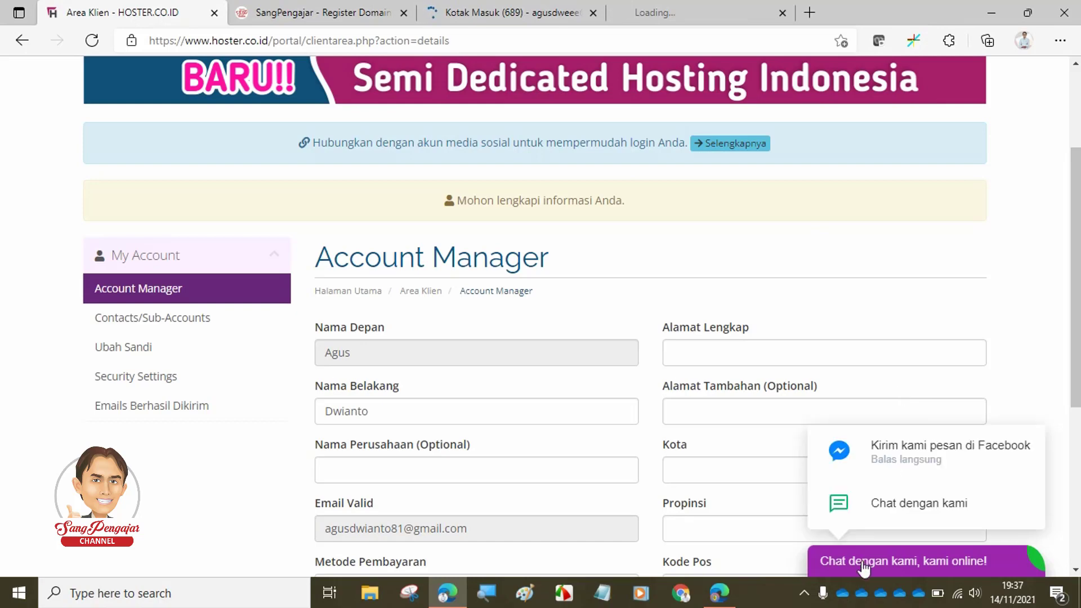
left_click(864, 563)
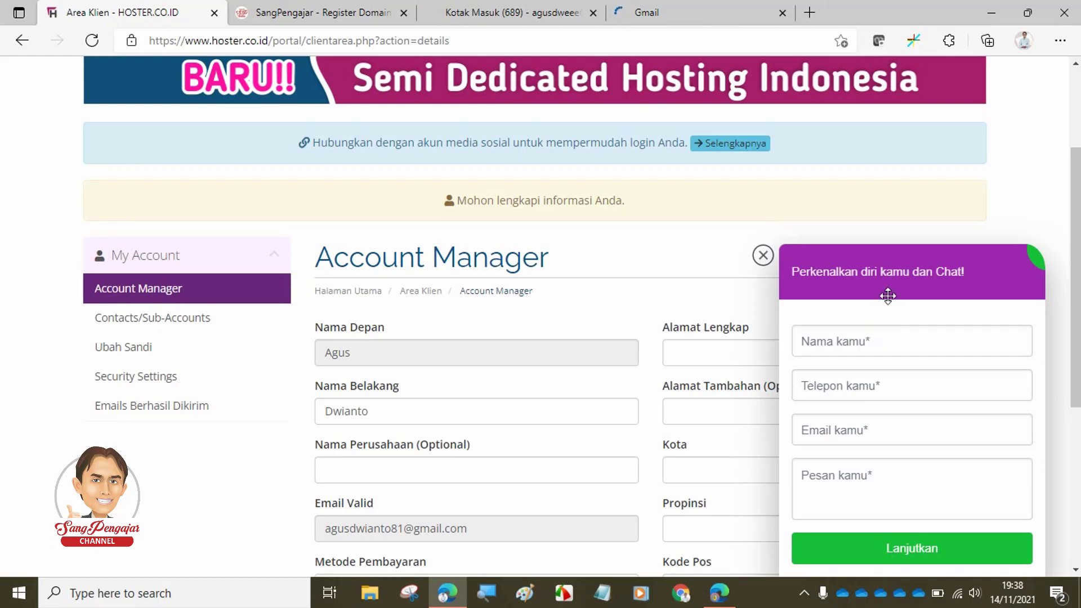
left_click(642, 8)
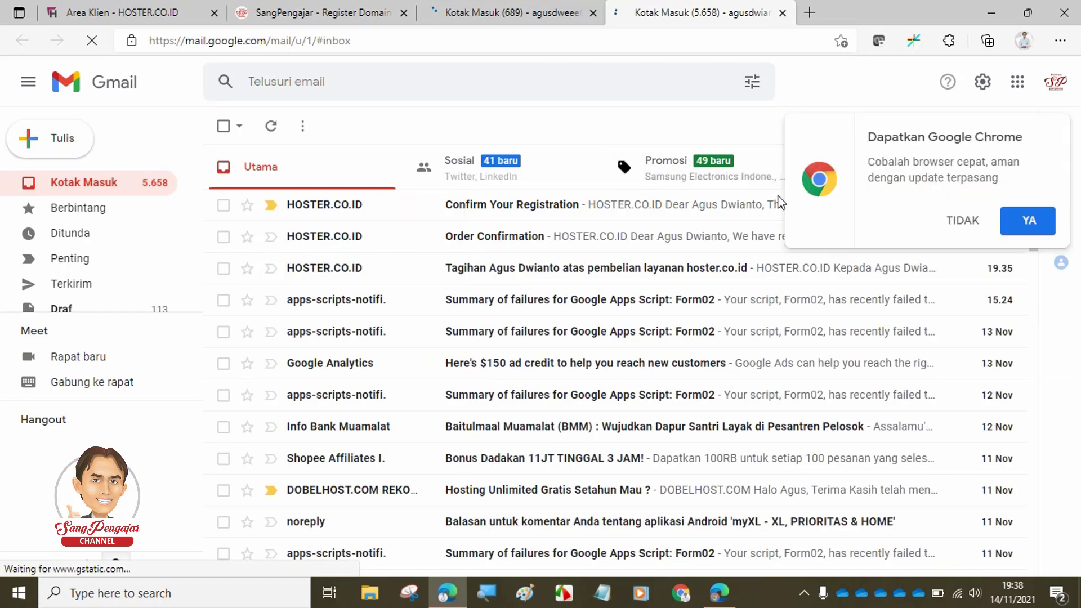
Step: Dismiss the Chrome prompt and review the Rp199.000,00 smpsukamaju.sch.id invoice payable via VA MANDIRI
left_click(964, 222)
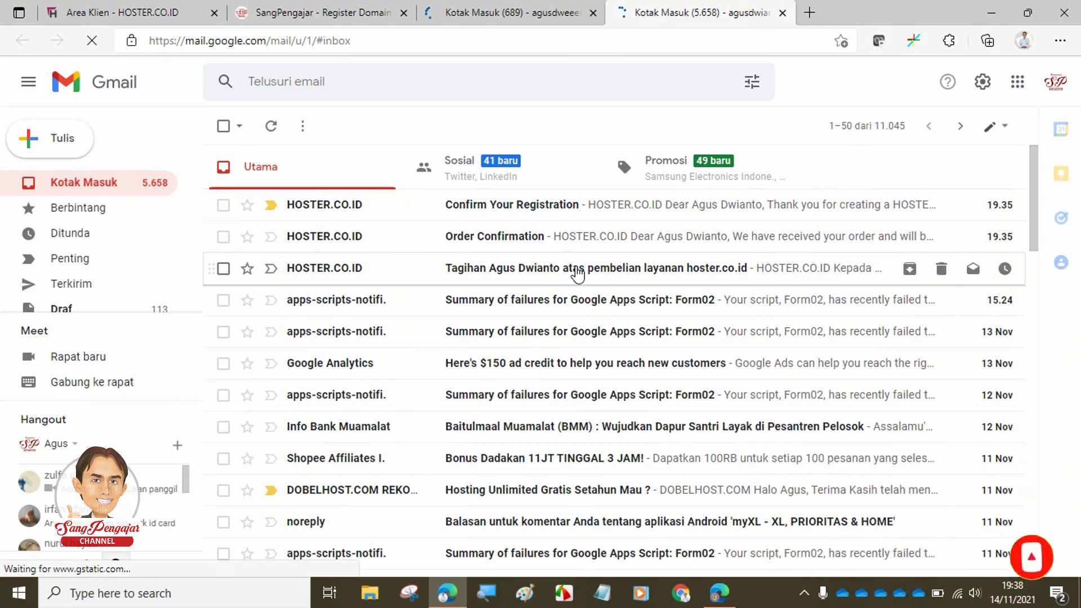
left_click(578, 274)
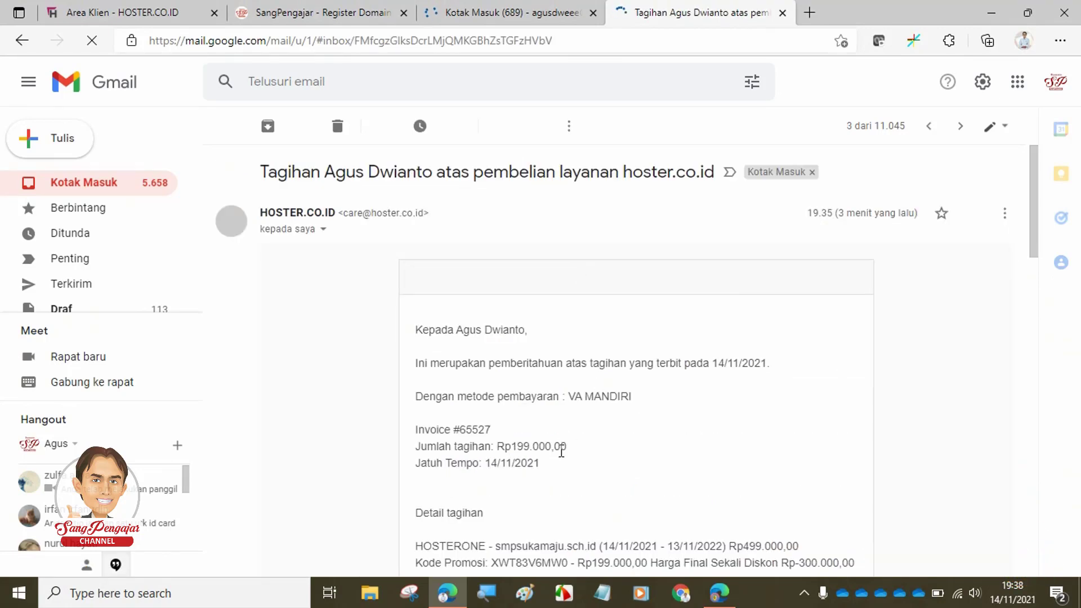
scroll(562, 452, "down", 2)
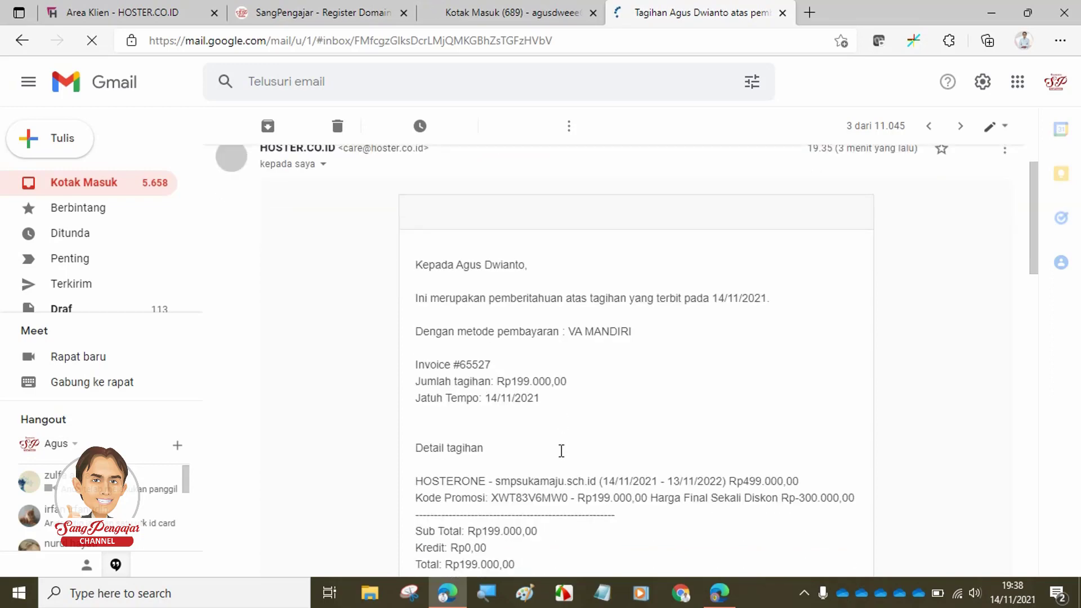
scroll(579, 417, "down", 2)
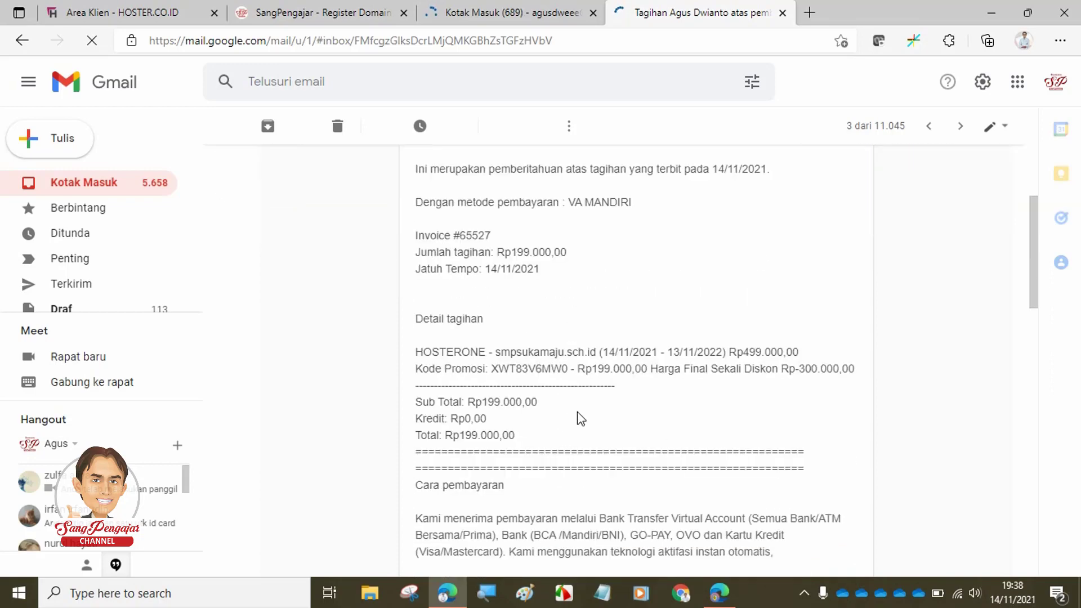
scroll(581, 417, "down", 5)
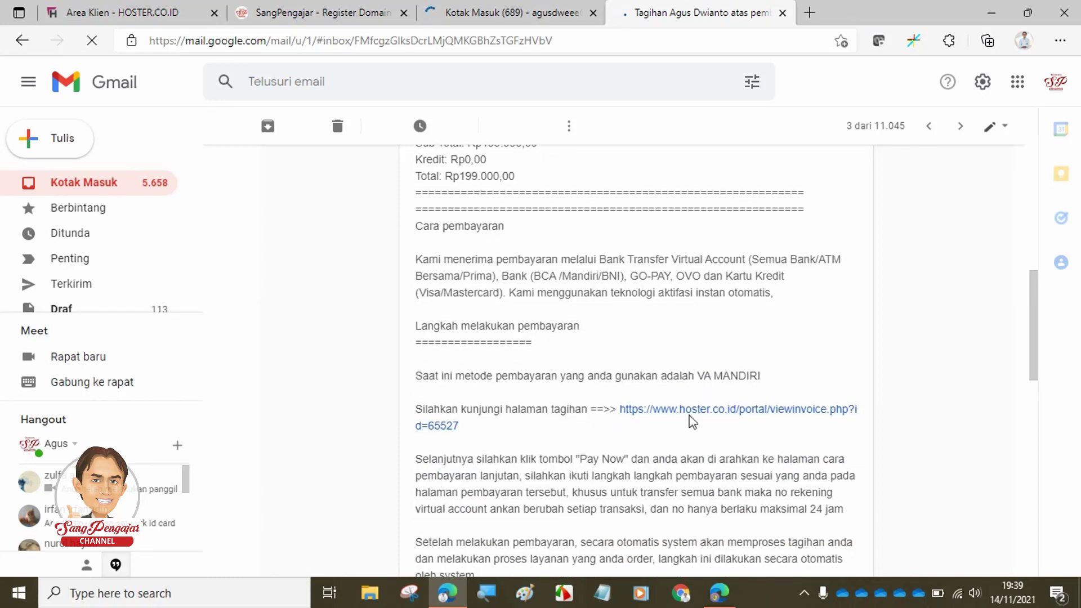
scroll(696, 405, "down", 4)
scroll(690, 415, "down", 1)
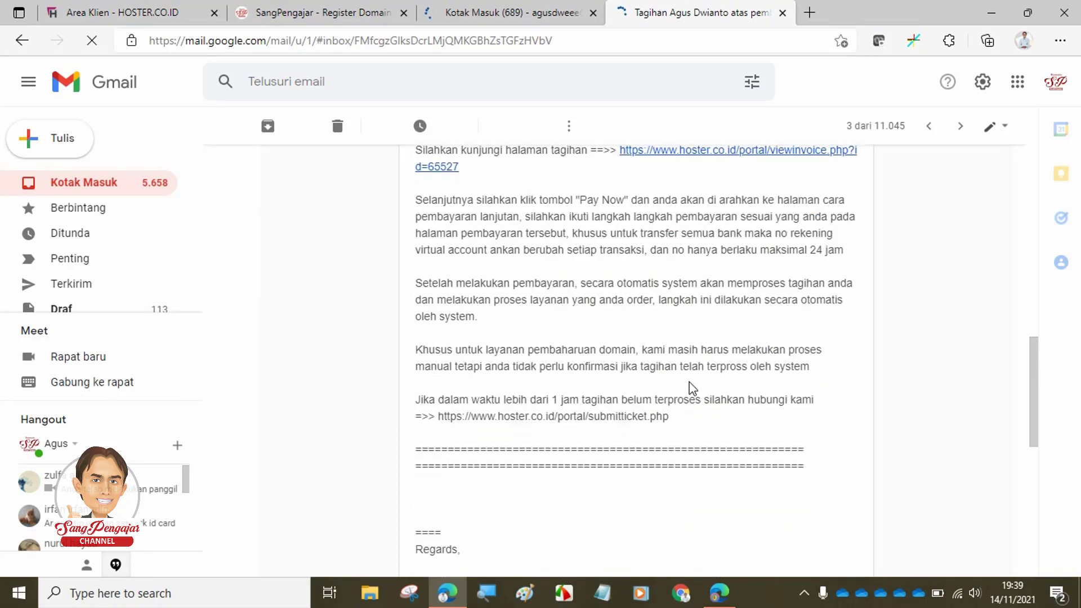
scroll(693, 363, "down", 3)
scroll(694, 362, "up", 10)
scroll(686, 350, "up", 4)
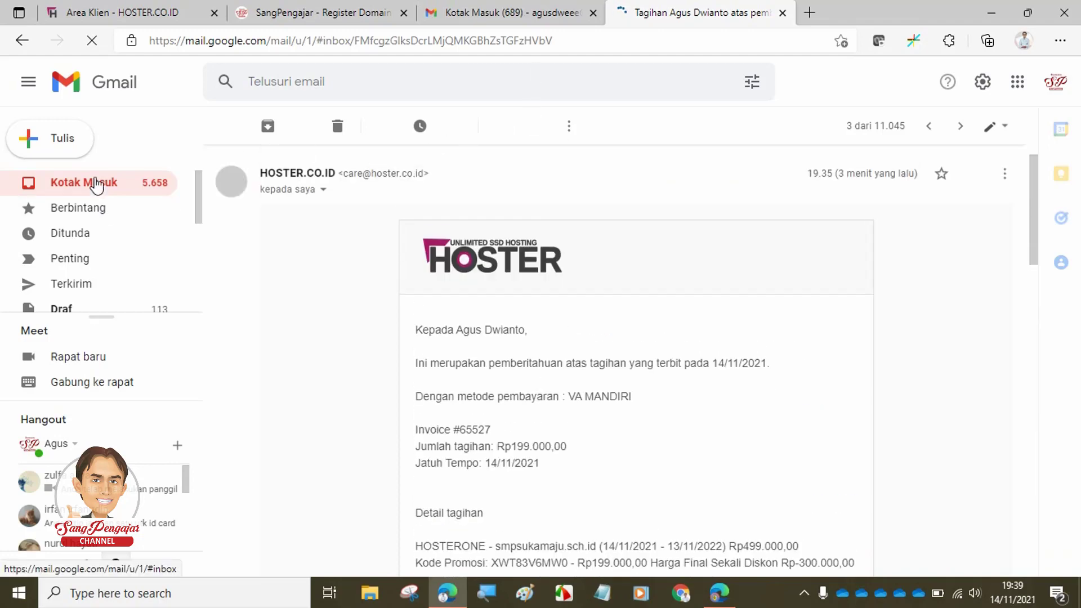
left_click(96, 182)
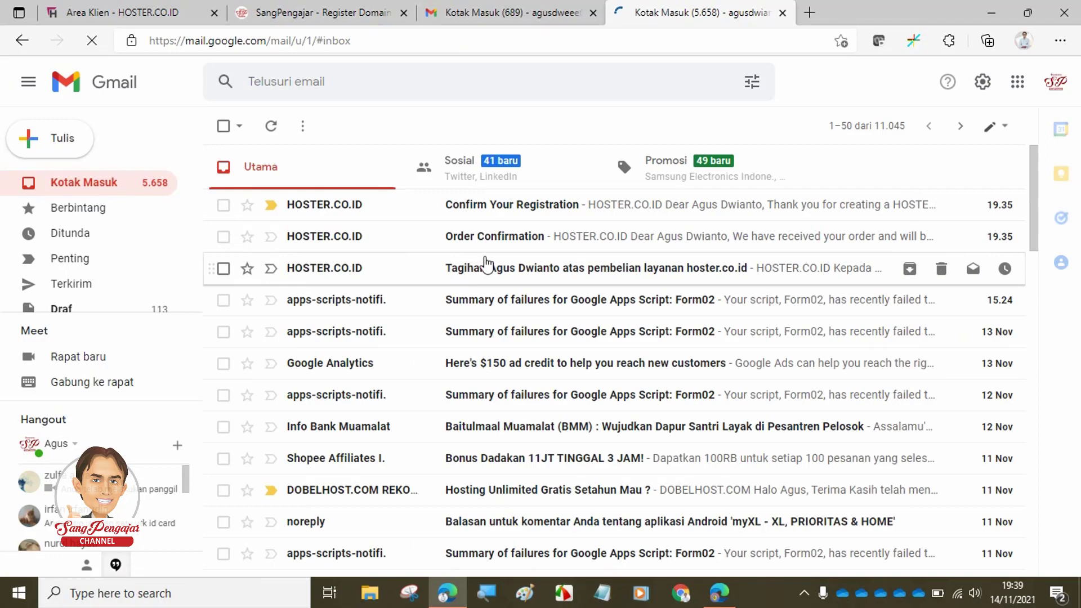
Step: Review the HOSTERONE plan order details for smpsukamaju.sch.id, then go back to Kotak Masuk
left_click(516, 239)
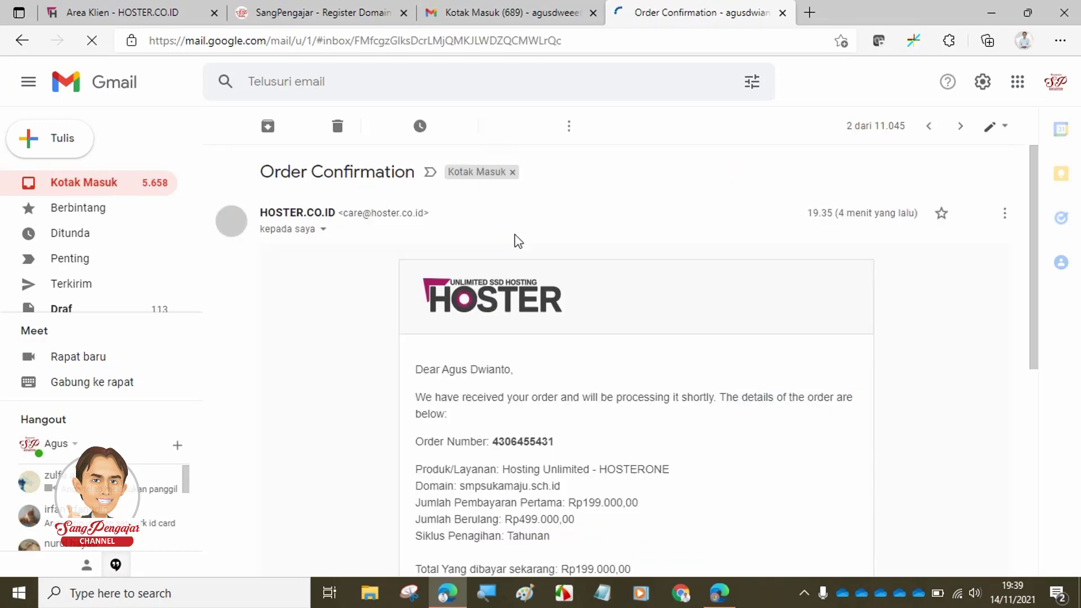
scroll(607, 311, "down", 5)
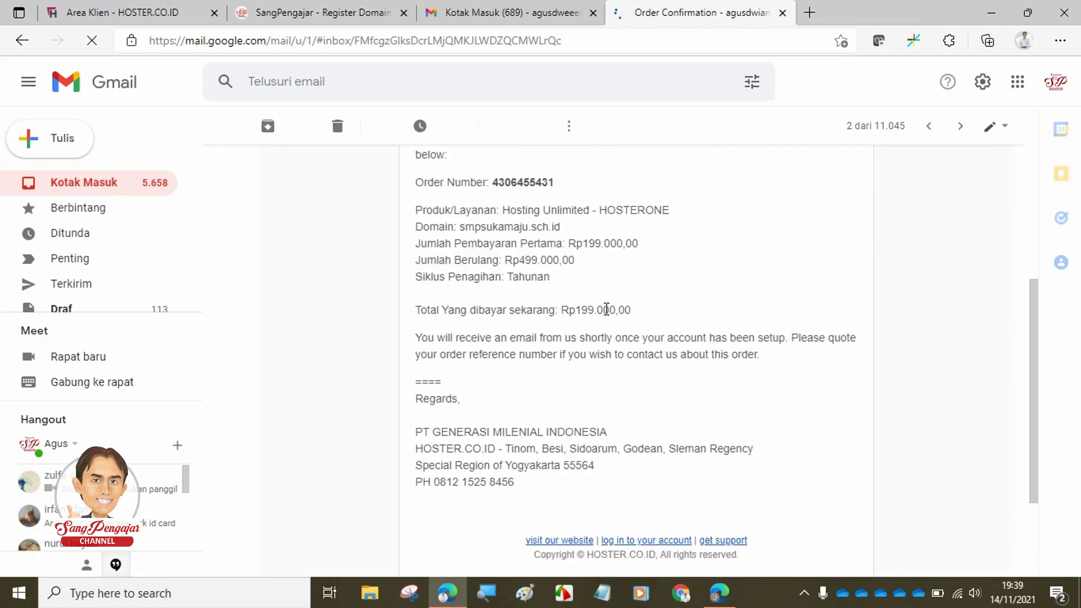
scroll(606, 310, "down", 2)
scroll(601, 296, "up", 4)
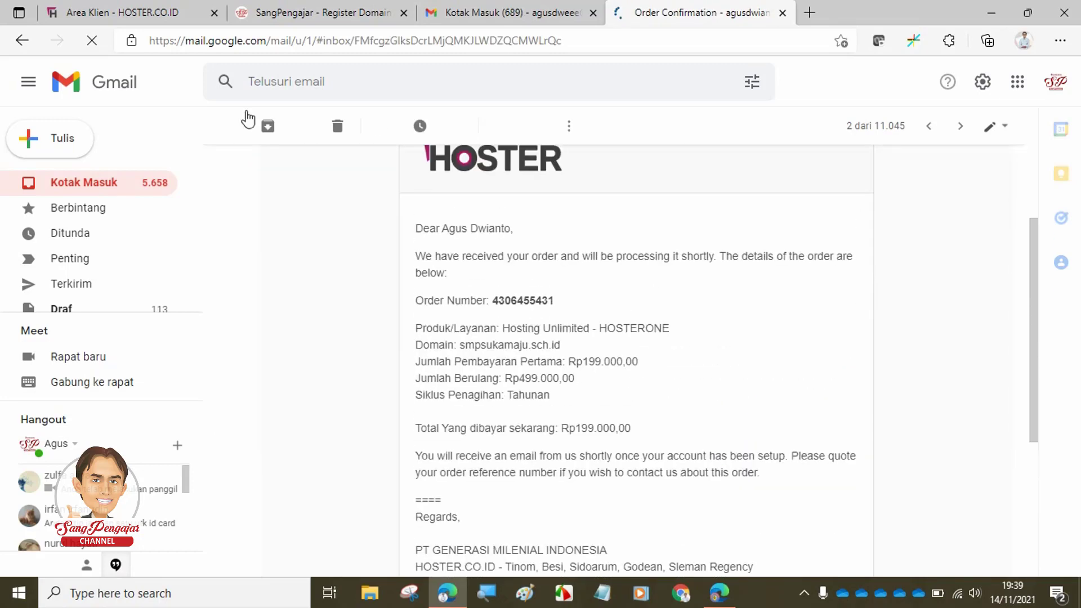
left_click(90, 182)
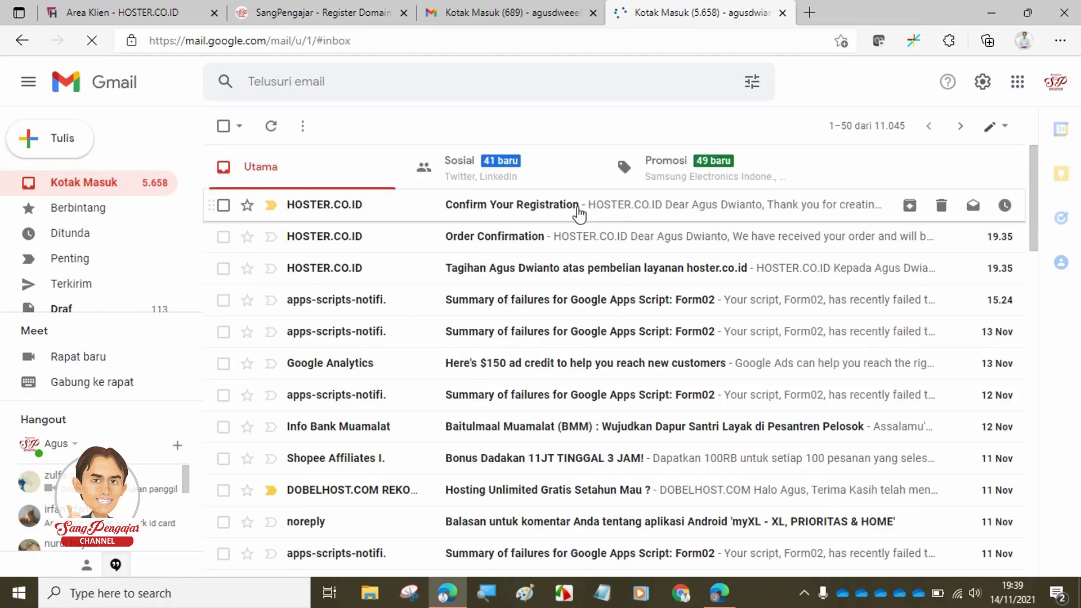
Step: Open the registration email's verification link, then return to the Area Klien - HOSTER.CO.ID tab
left_click(579, 209)
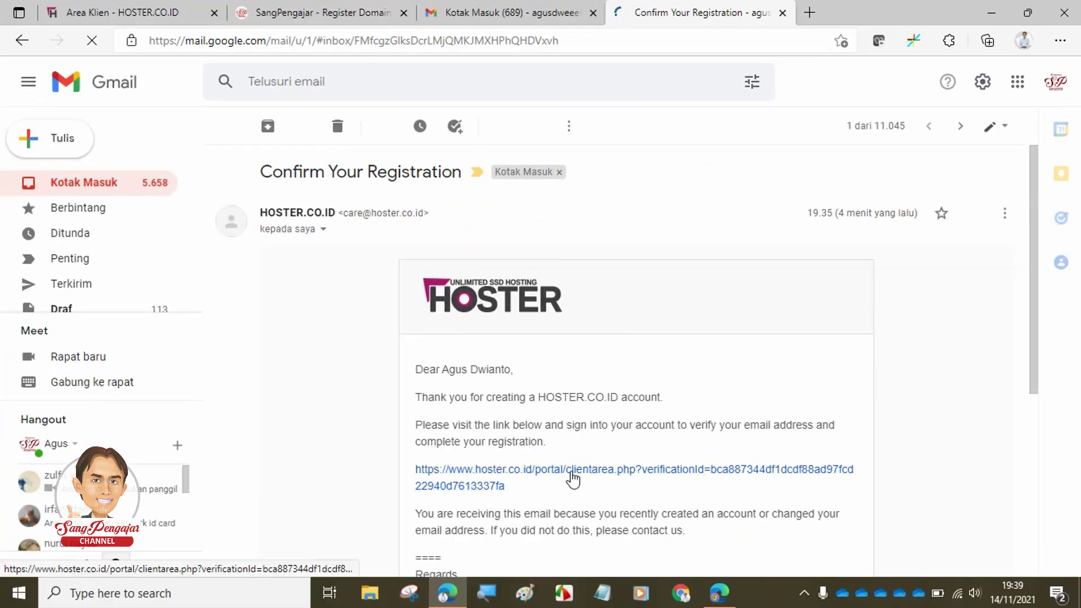
left_click(582, 475)
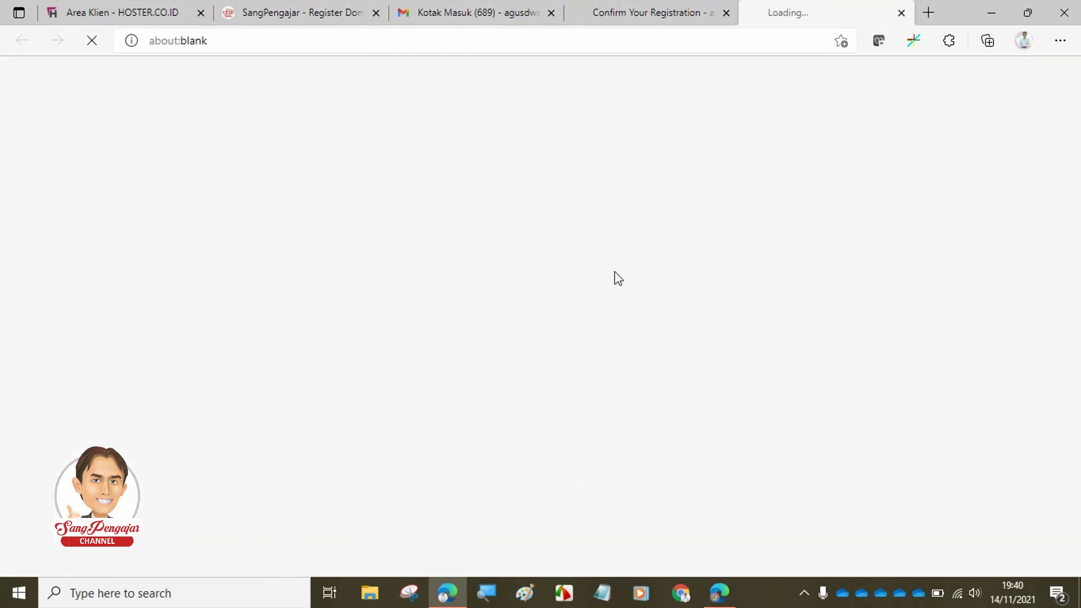
left_click(144, 8)
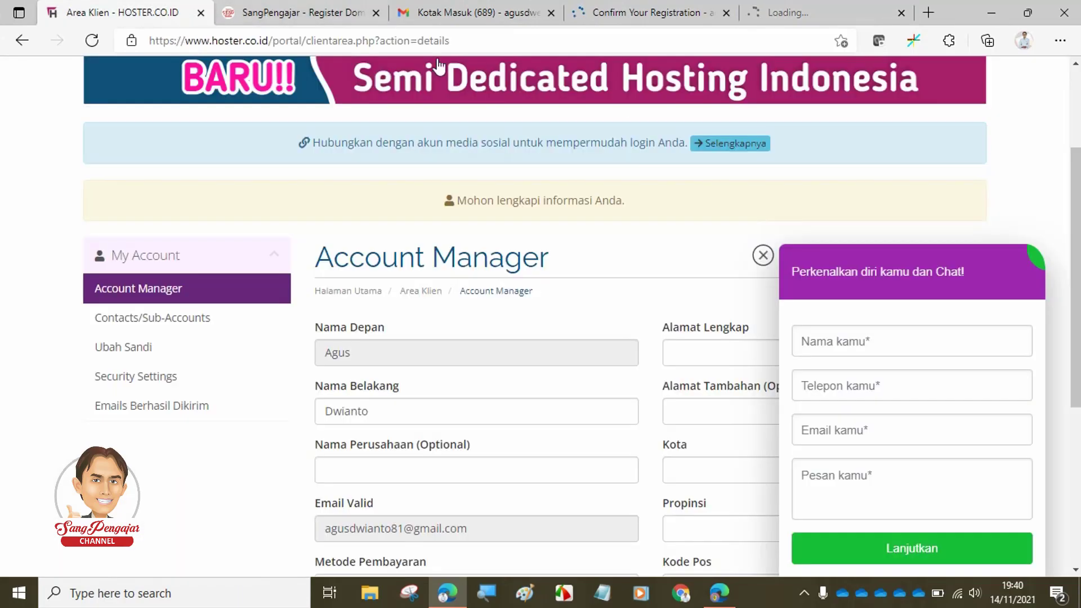